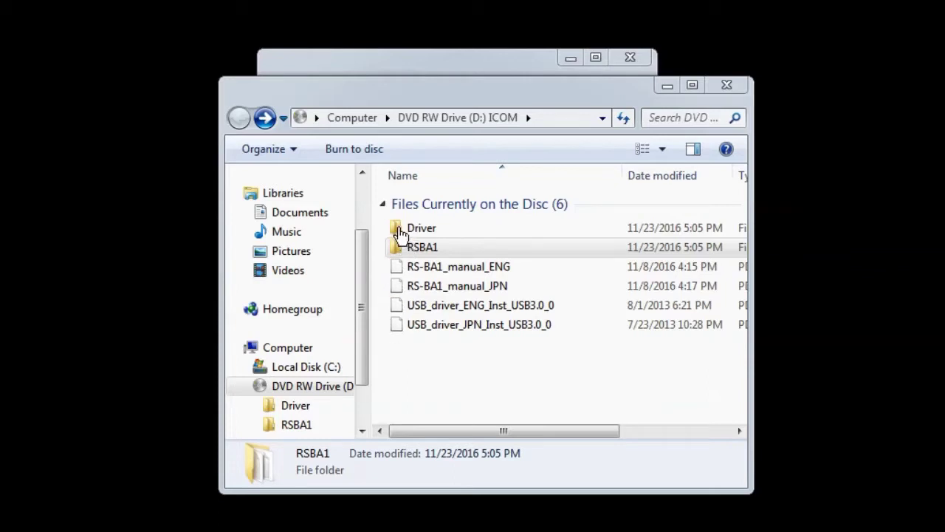
# Review the Driver and RSBA1 folders on the ICOM disc and close the disc window
pyautogui.click(399, 230)
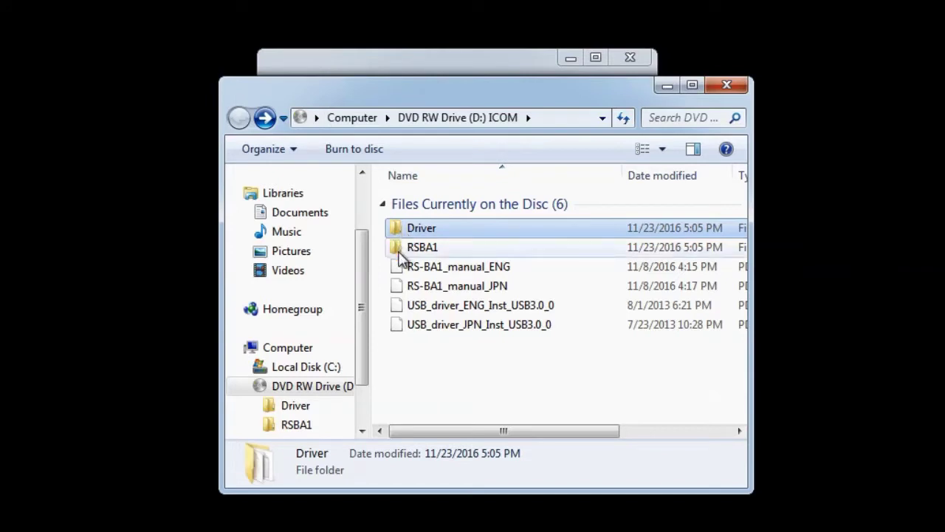
pyautogui.moveTo(399, 253)
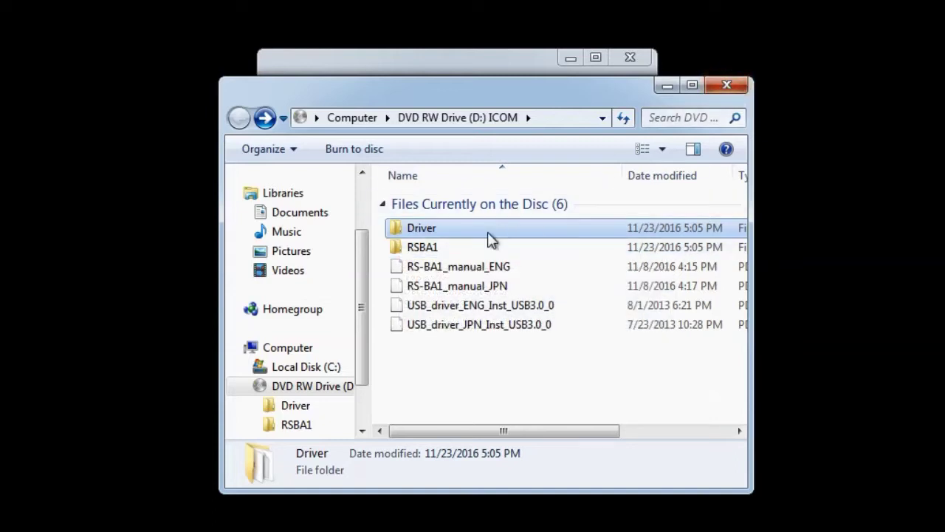
pyautogui.click(737, 87)
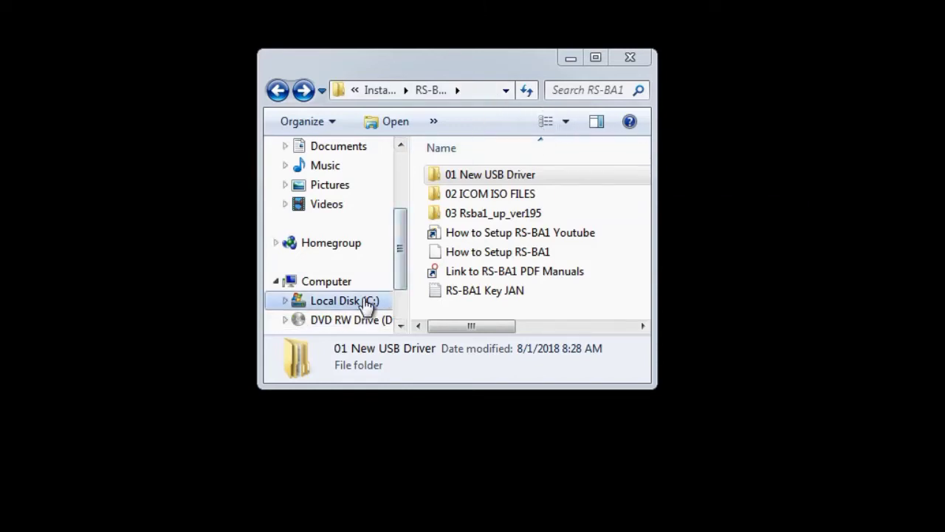
# Check the contents of the 02 ICOM ISO FILES folder and return to the RS-BA1 installation folder
pyautogui.click(439, 176)
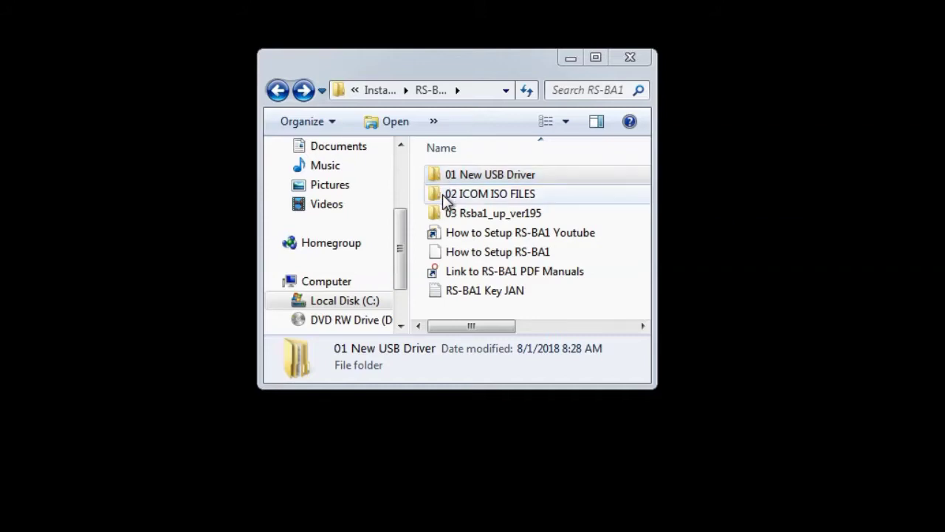
pyautogui.doubleClick(444, 196)
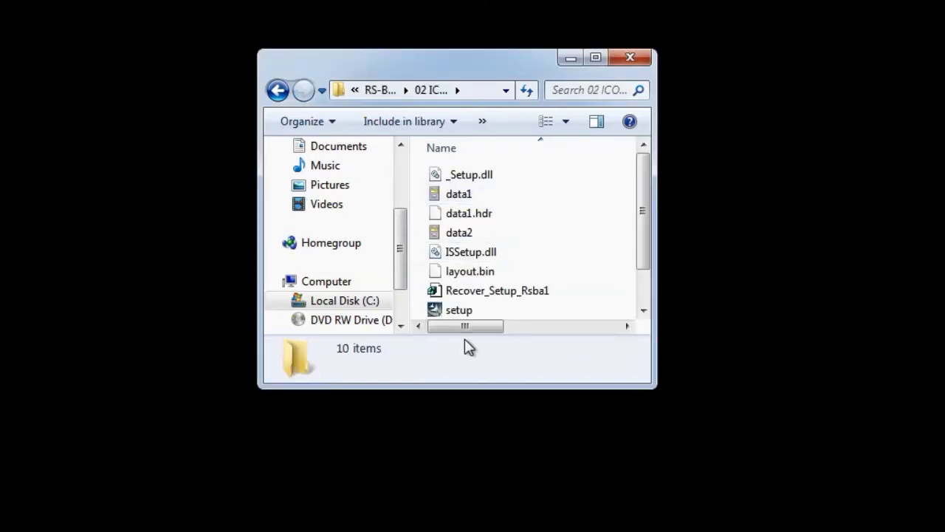
pyautogui.click(278, 91)
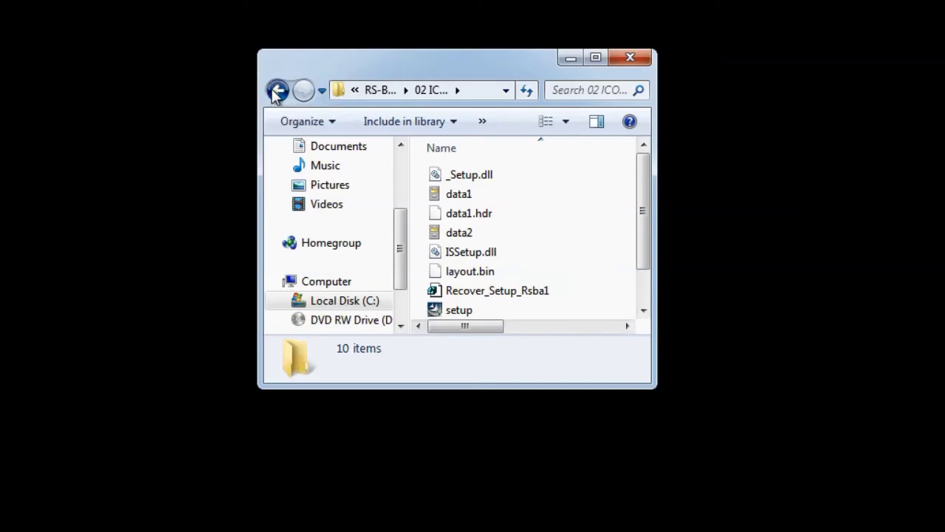
pyautogui.moveTo(443, 216)
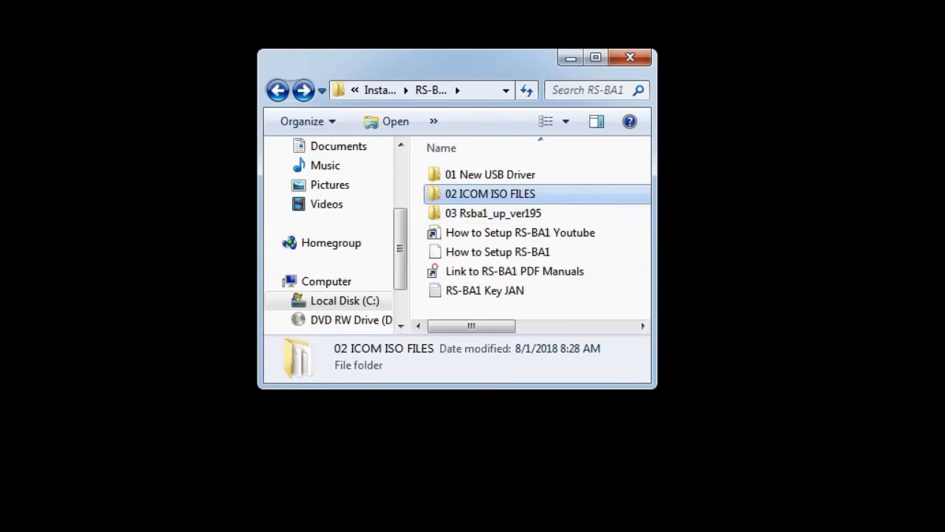
# Switch to Internet Explorer, narrow its window slightly and bring up the RS-BA1 Downloads page from the open pages
pyautogui.moveTo(340, 529)
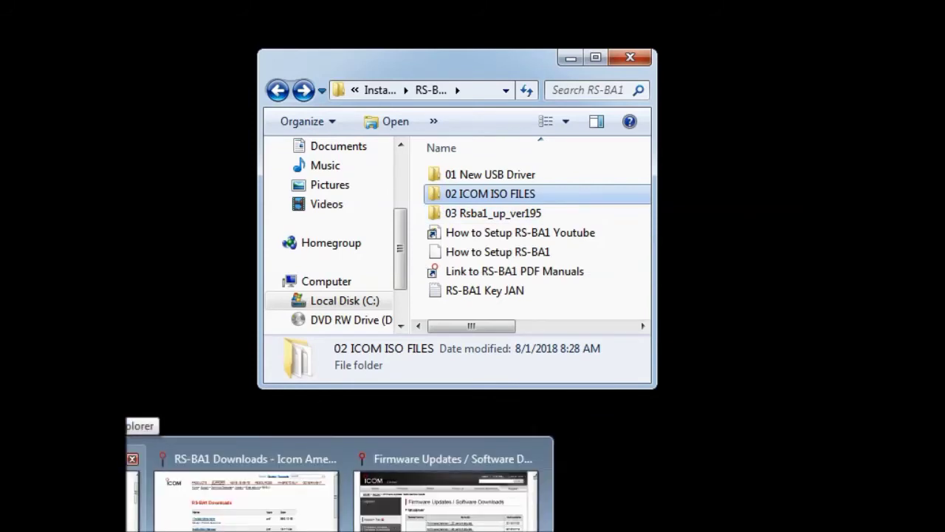
pyautogui.click(395, 508)
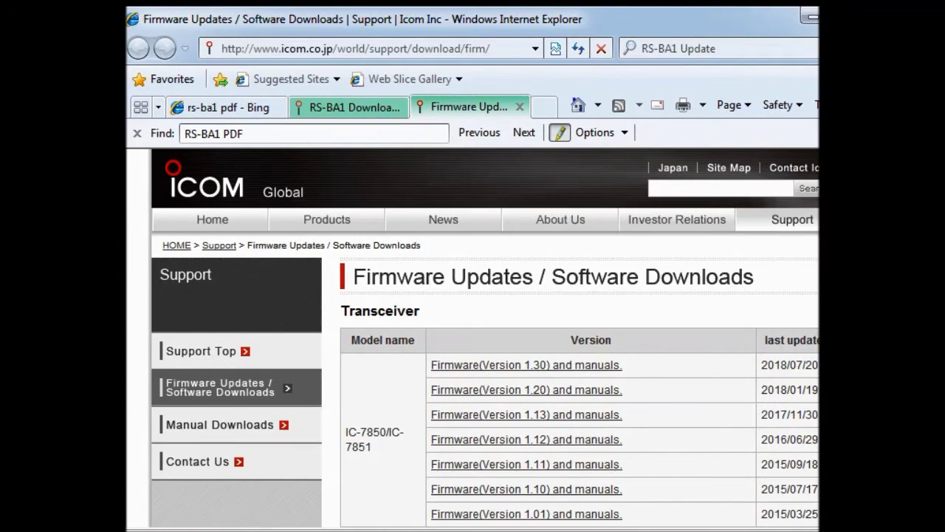
pyautogui.moveTo(818, 325); pyautogui.dragTo(812, 325)
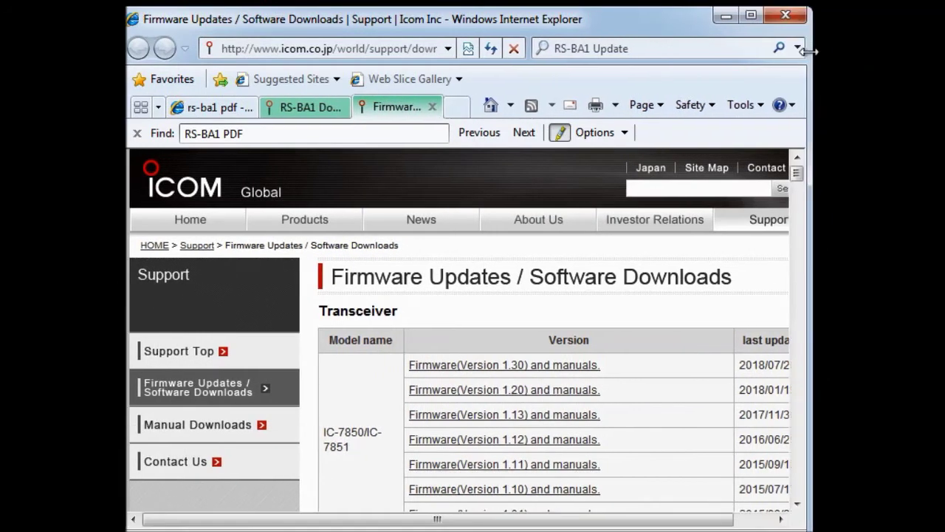
pyautogui.moveTo(339, 531)
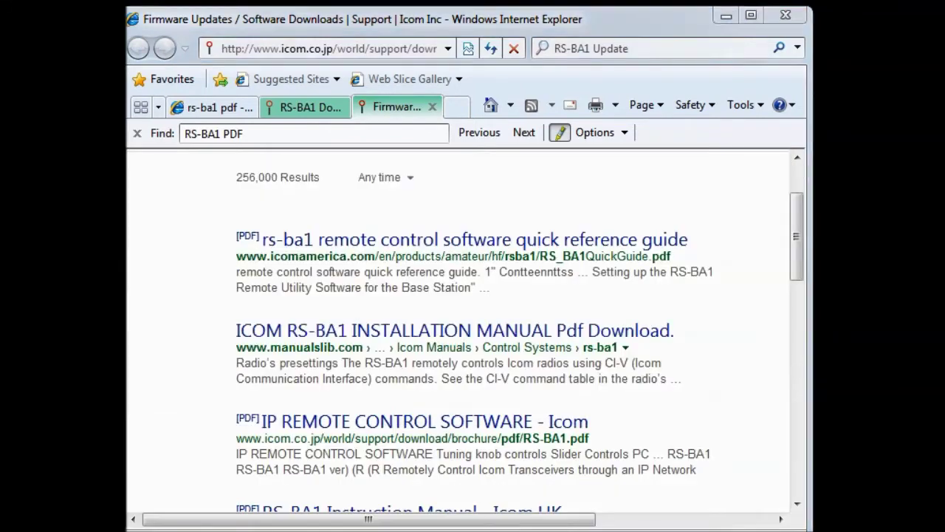
pyautogui.click(136, 487)
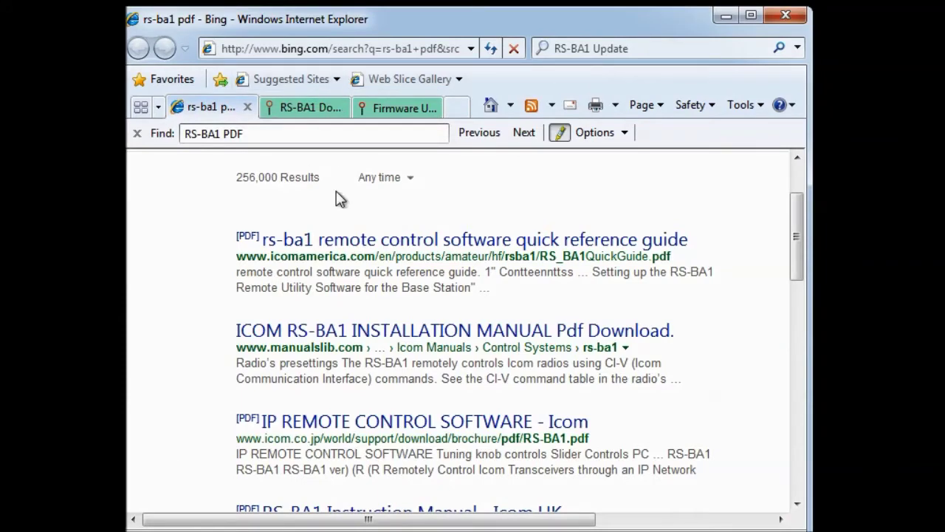
pyautogui.click(206, 524)
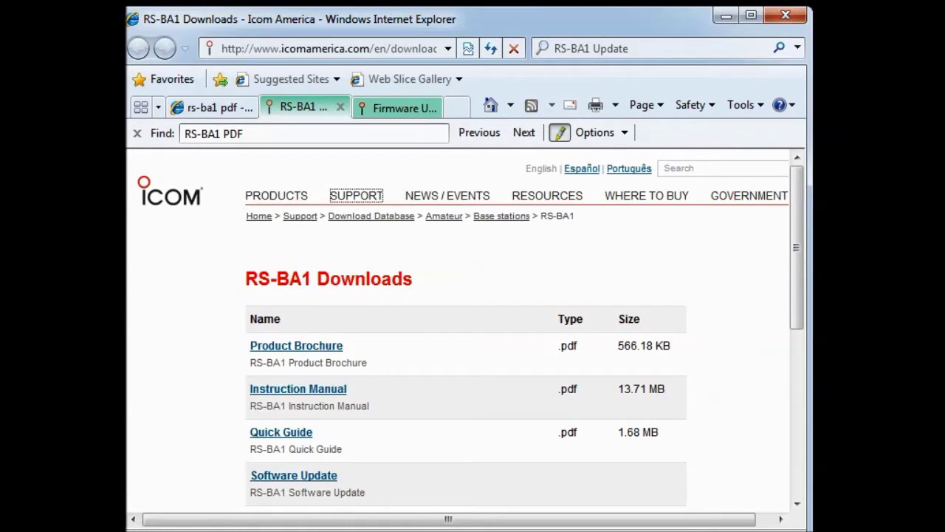
# Follow the RS-BA1 Software Update link, find the RS-BA1 control software versions in the firmware list, and close the browser windows
pyautogui.click(315, 475)
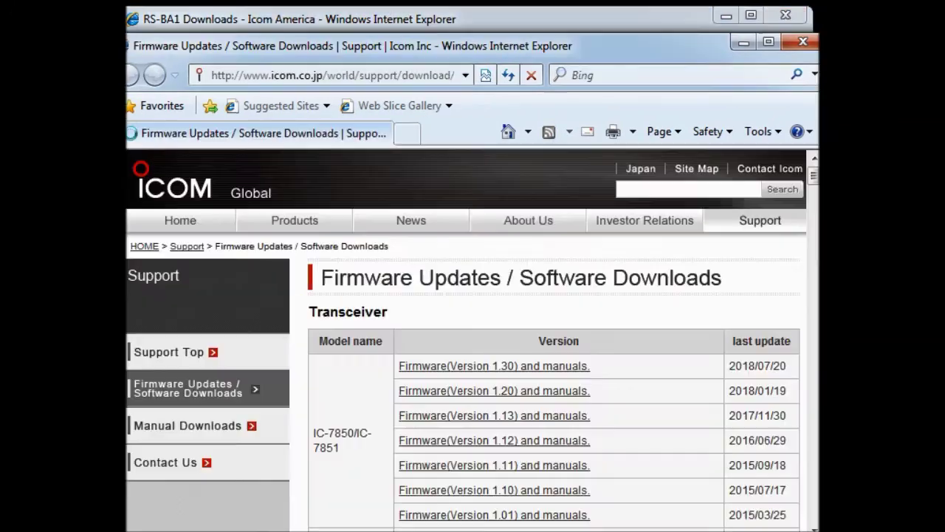
pyautogui.moveTo(814, 179); pyautogui.dragTo(813, 224)
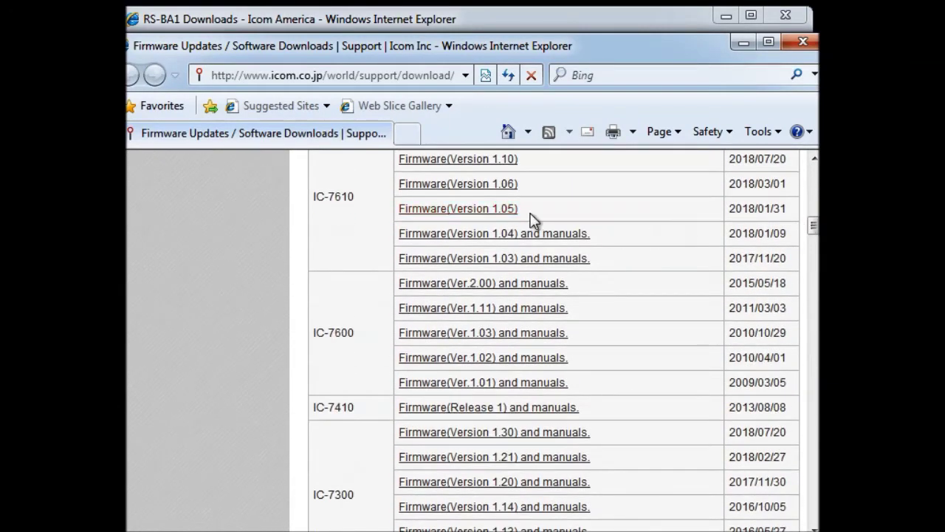
pyautogui.scroll(-20, 473, 237)
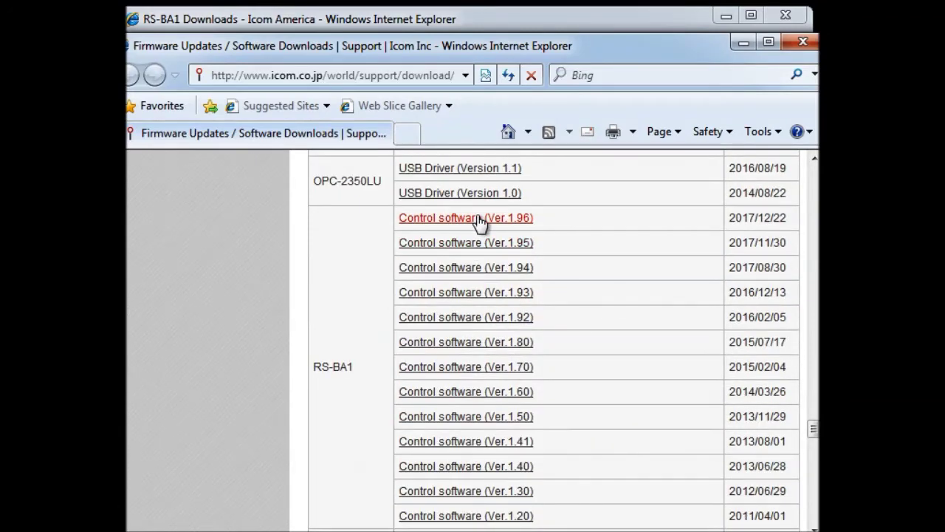
pyautogui.click(805, 43)
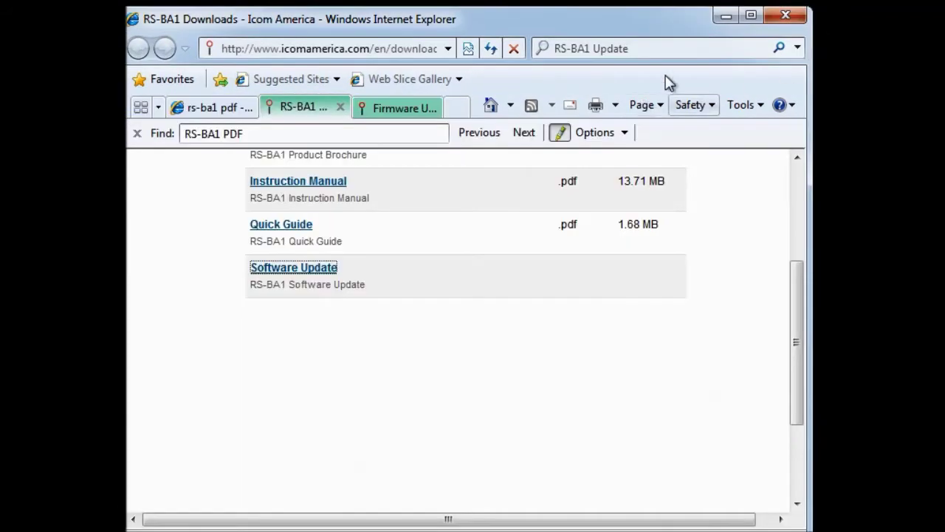
pyautogui.click(789, 15)
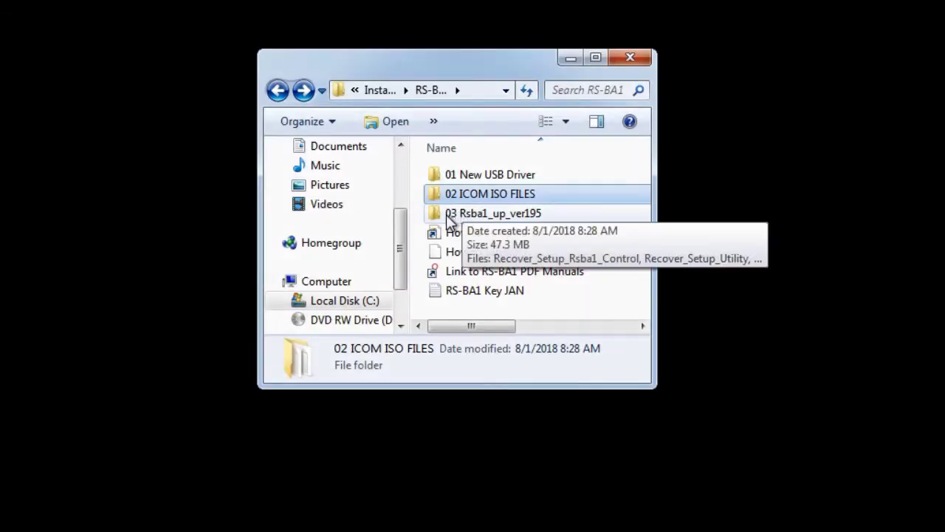
# Check the contents of the 03 Rsba1_up_ver195 folder and return to the RS-BA1 installation folder
pyautogui.doubleClick(447, 215)
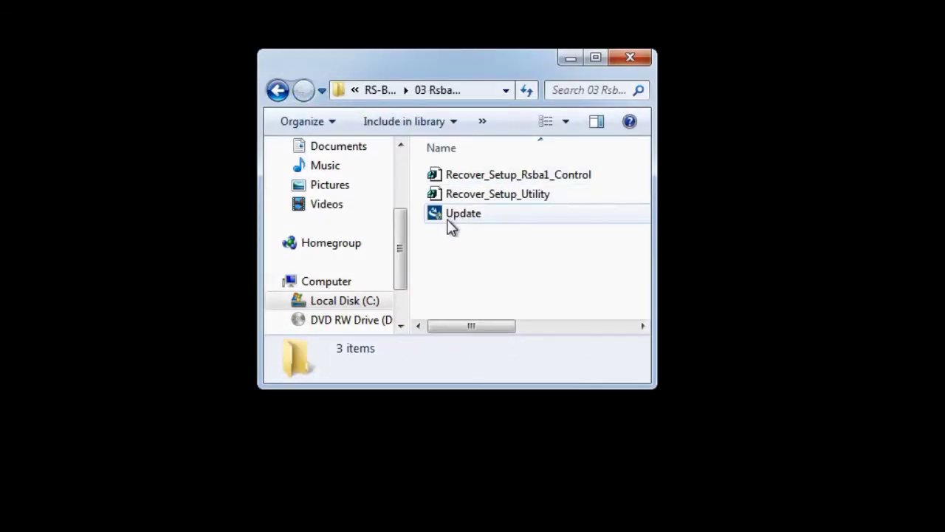
pyautogui.click(277, 90)
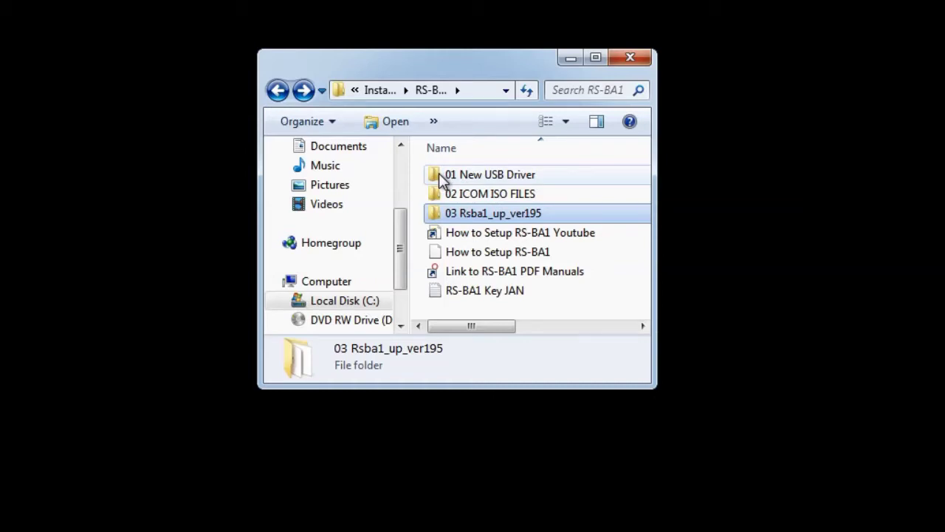
# Open the Win7_81_10 folder inside 01 New USB Driver and widen the window to fit the file names
pyautogui.doubleClick(438, 175)
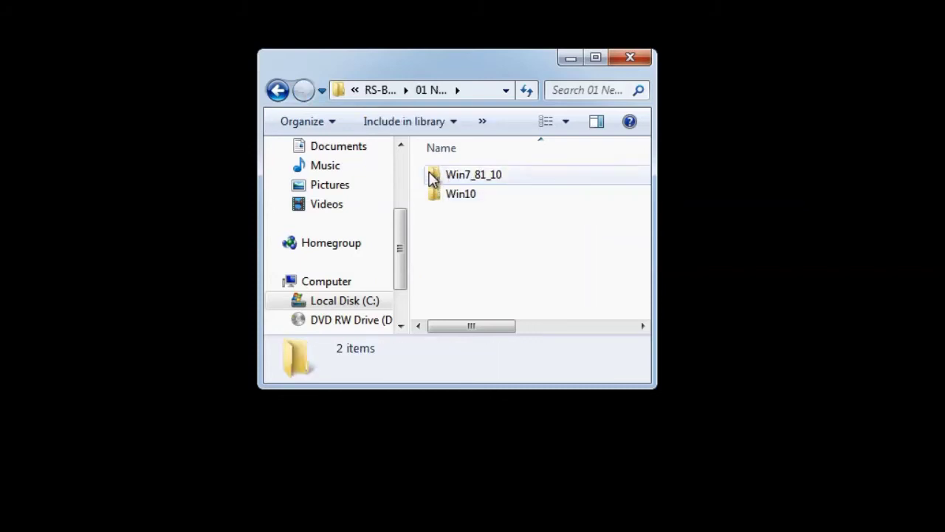
pyautogui.doubleClick(434, 179)
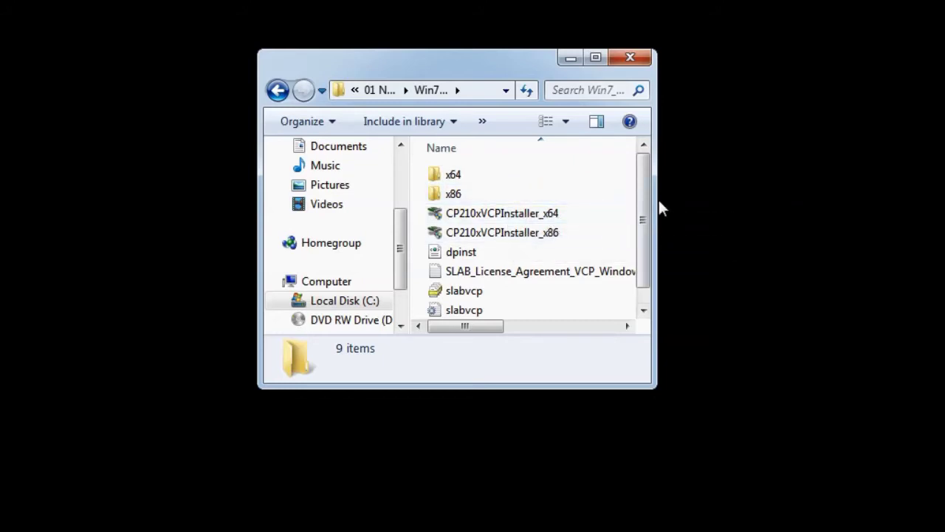
pyautogui.moveTo(643, 208)
pyautogui.mouseDown()
pyautogui.moveTo(644, 247)
pyautogui.moveTo(647, 206)
pyautogui.mouseUp()
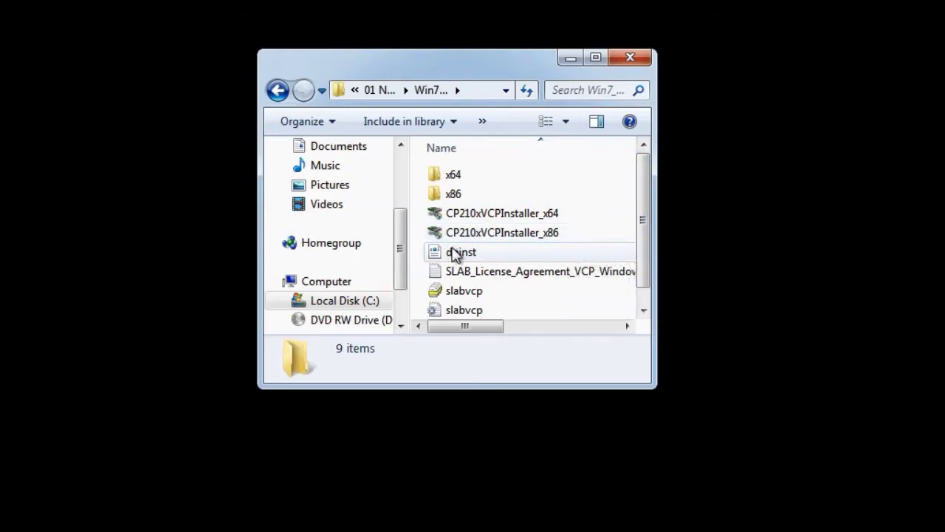
pyautogui.moveTo(487, 240)
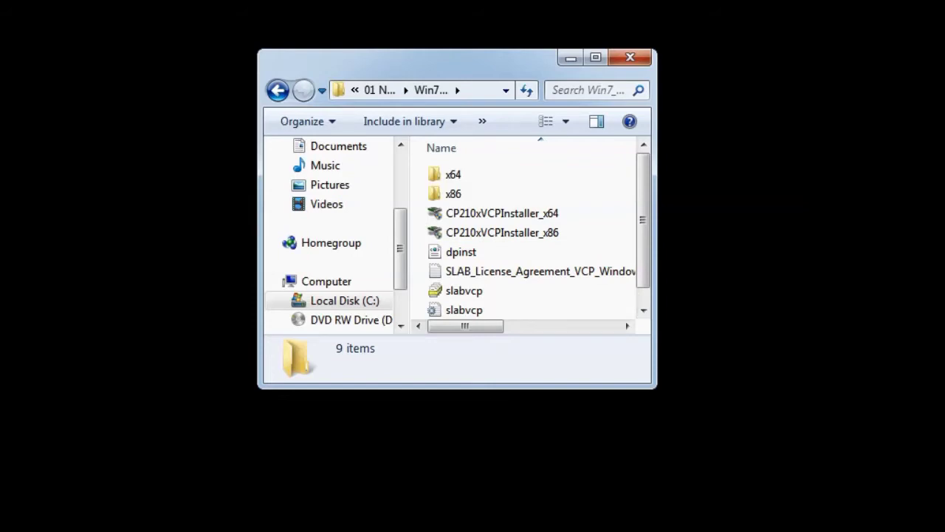
pyautogui.moveTo(656, 221); pyautogui.dragTo(699, 221)
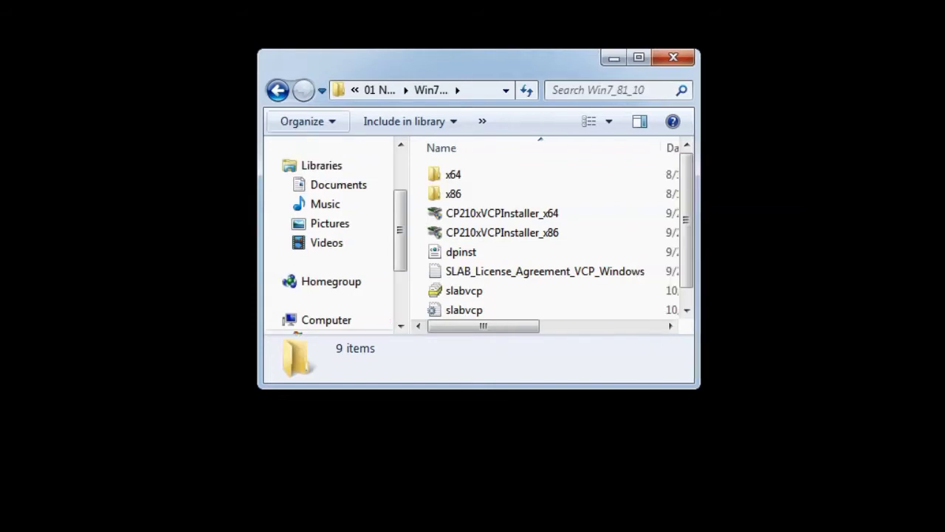
# Enable displaying the full path in the title bar in the advanced view settings of Folder Options
pyautogui.click(334, 122)
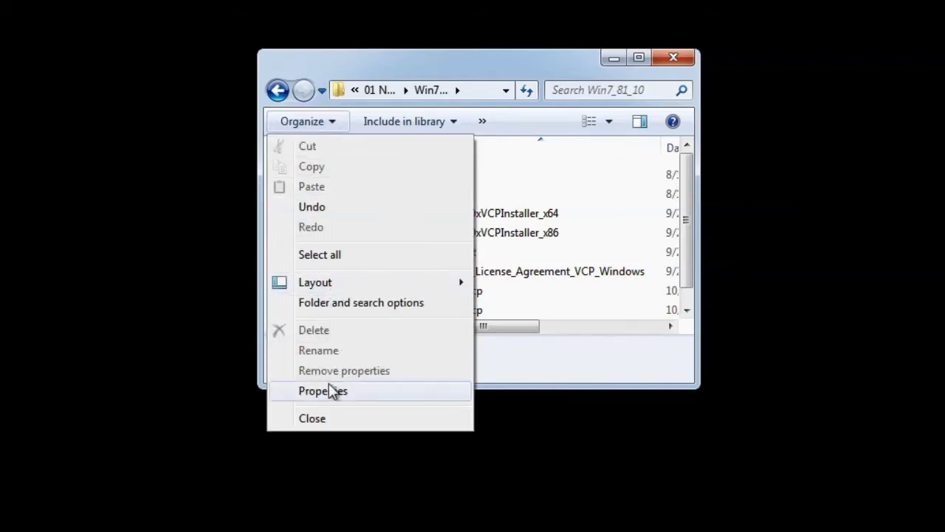
pyautogui.click(341, 303)
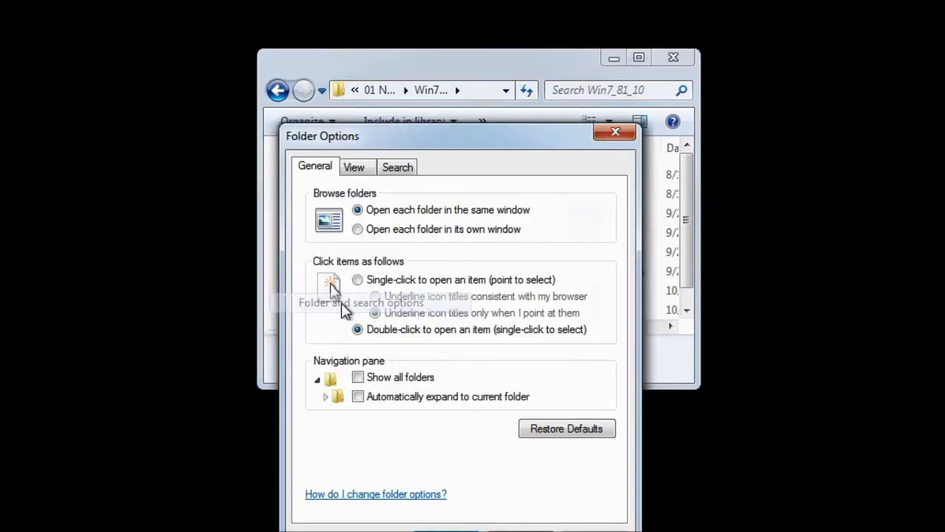
pyautogui.click(360, 171)
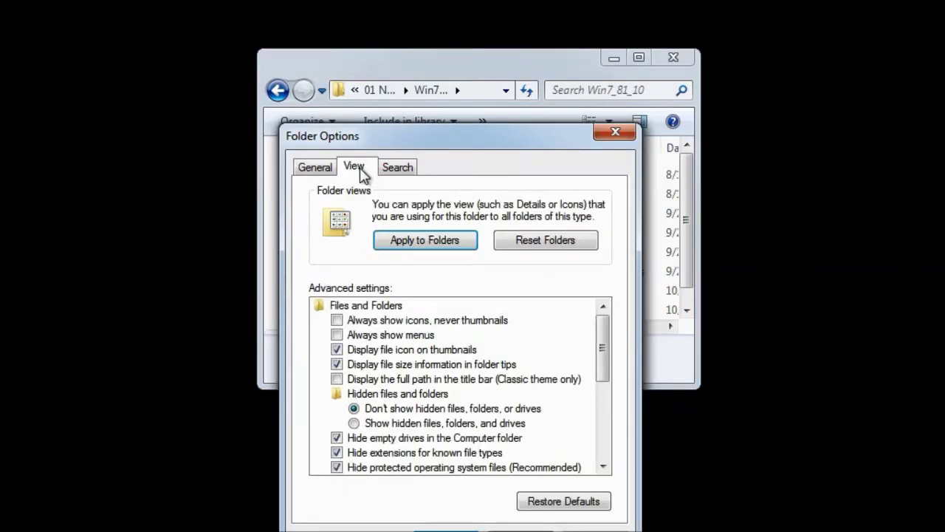
pyautogui.click(340, 381)
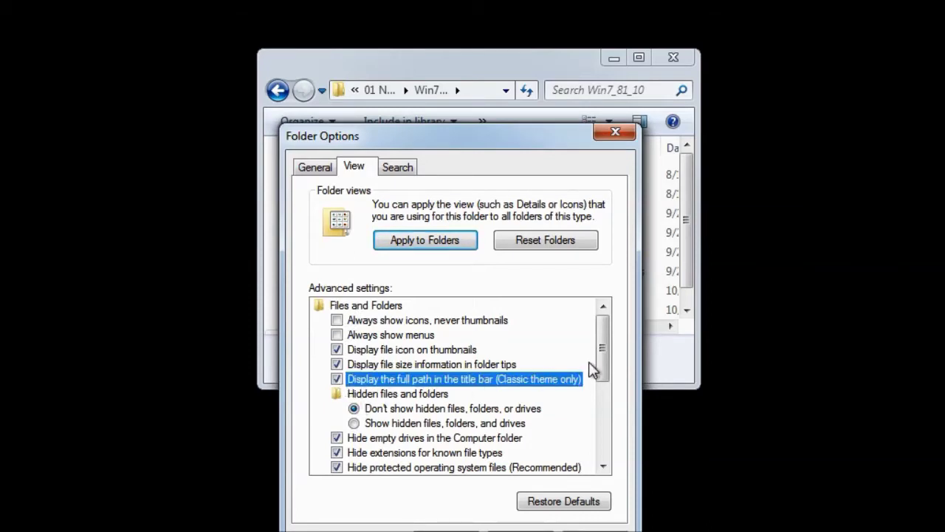
# Turn off hiding extensions for known file types, apply the folder options, and reposition the Win7_81_10 folder window
pyautogui.moveTo(604, 365); pyautogui.dragTo(602, 385)
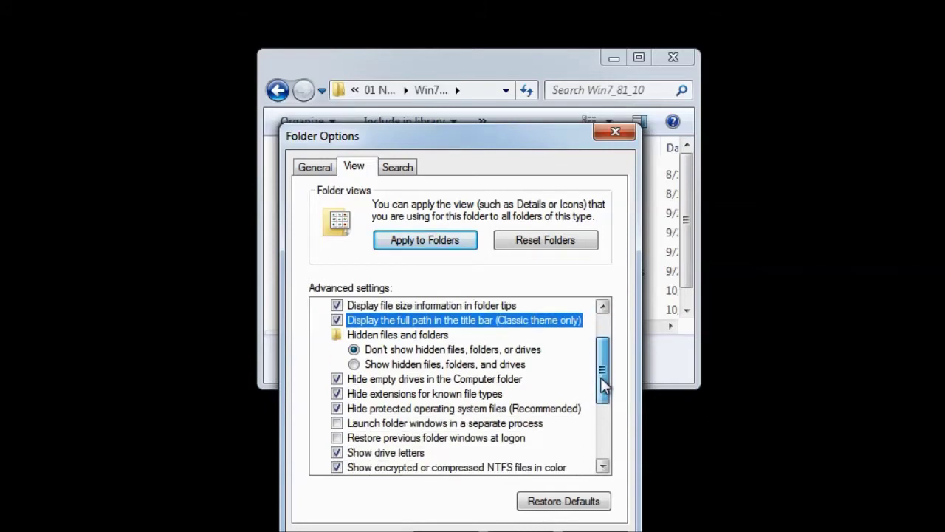
pyautogui.click(338, 394)
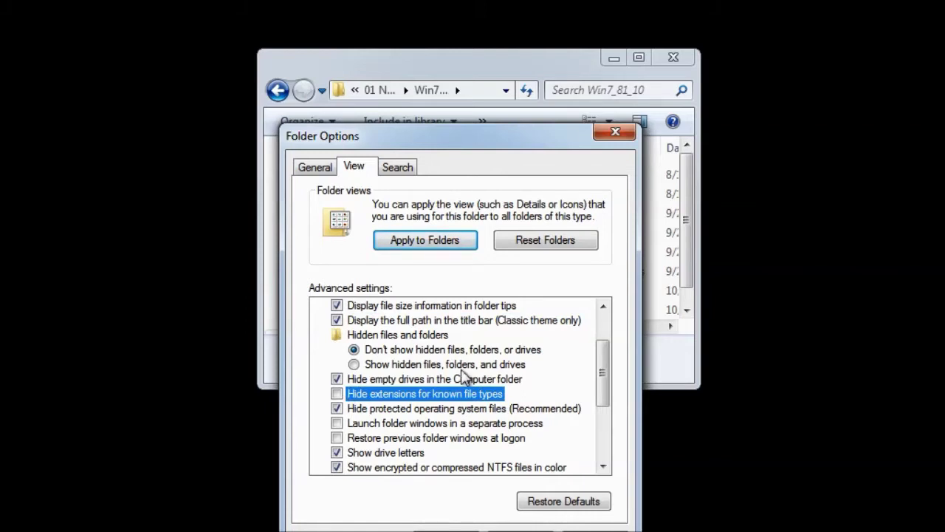
pyautogui.scroll(-3, 584, 373)
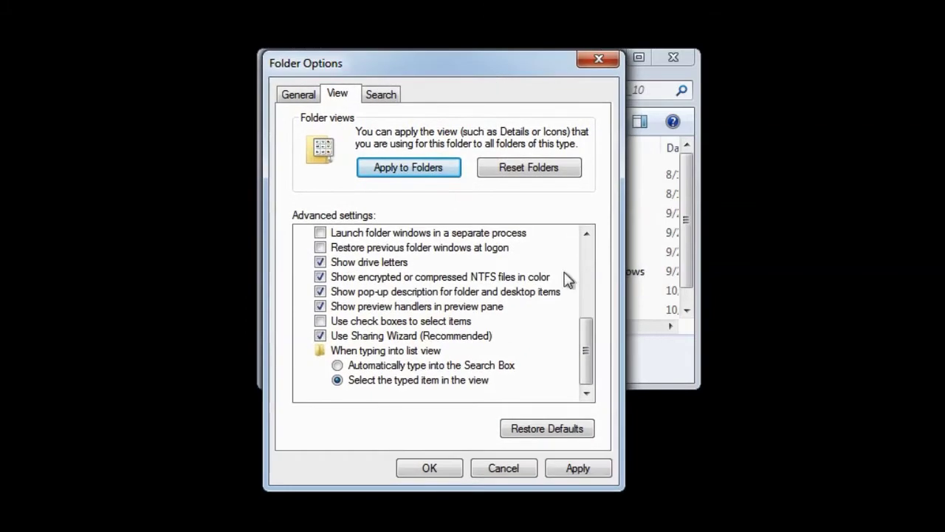
pyautogui.click(581, 472)
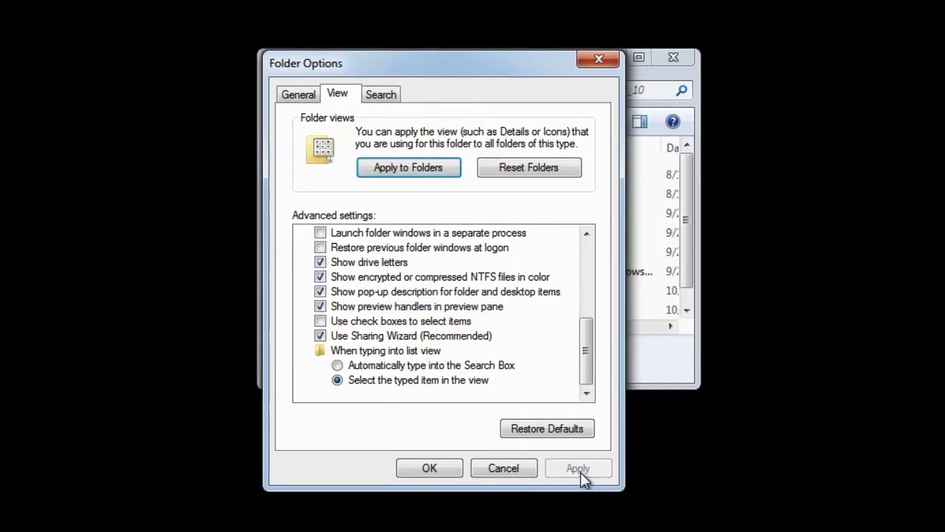
pyautogui.click(420, 469)
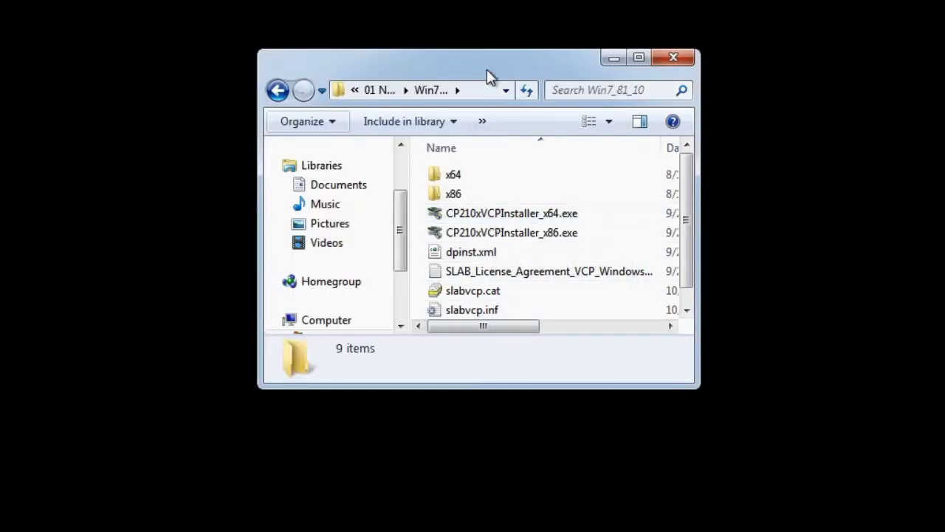
pyautogui.moveTo(489, 79); pyautogui.dragTo(470, 104)
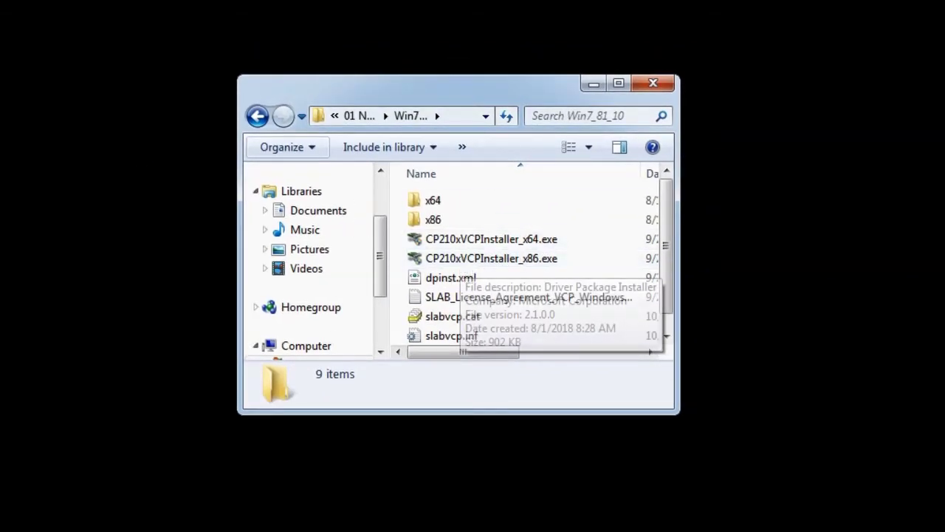
# Place the Computer icon on the desktop and open the computer's system properties
pyautogui.moveTo(306, 346); pyautogui.dragTo(458, 423)
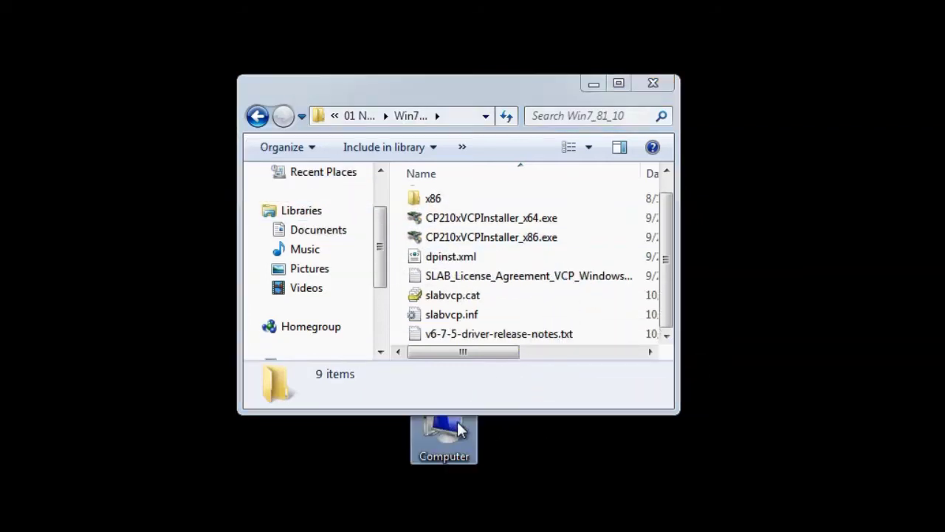
pyautogui.rightClick(457, 423)
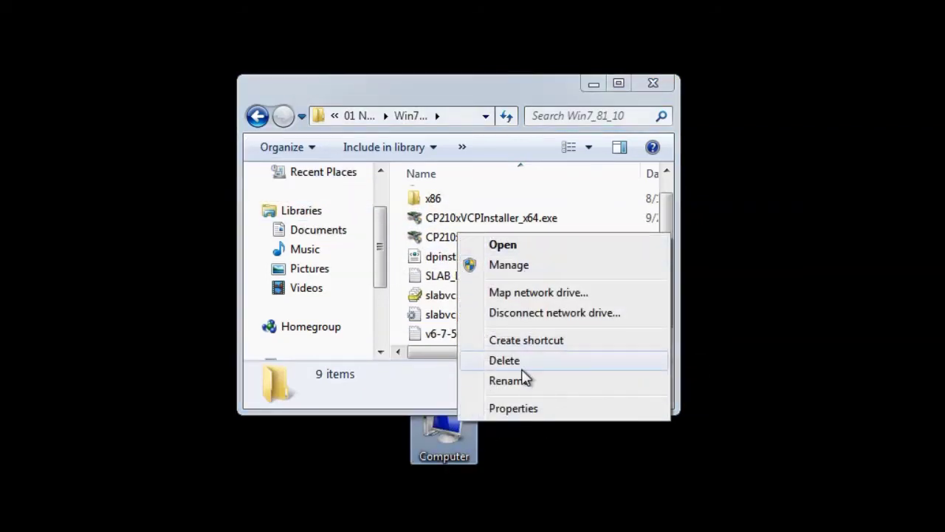
pyautogui.click(506, 408)
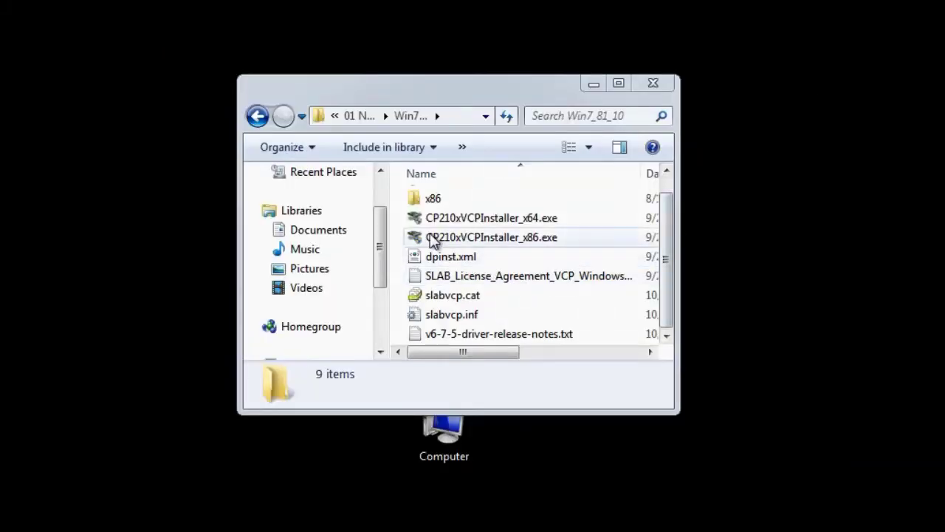
# Install the CP210x USB to UART Bridge driver with CP210xVCPInstaller_x64.exe, and check Ports (COM & LPT) in Device Manager
pyautogui.click(415, 220)
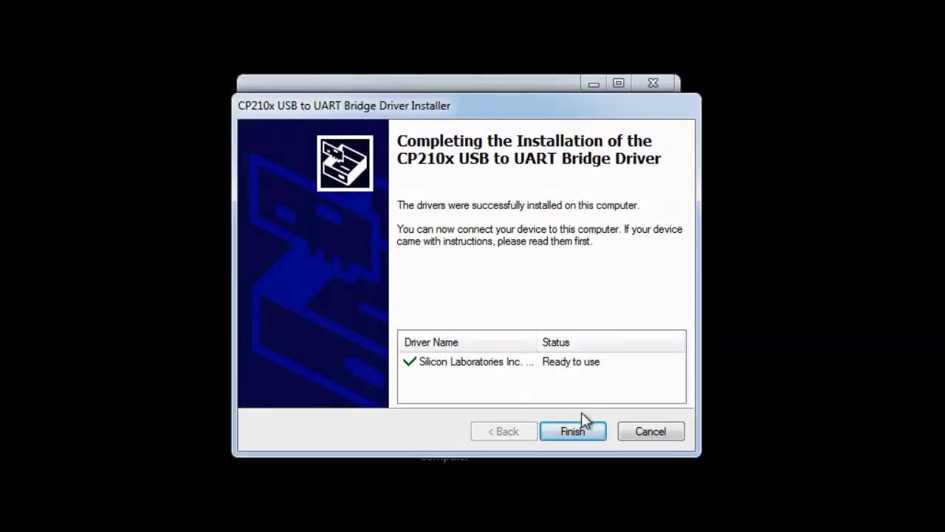
pyautogui.click(577, 431)
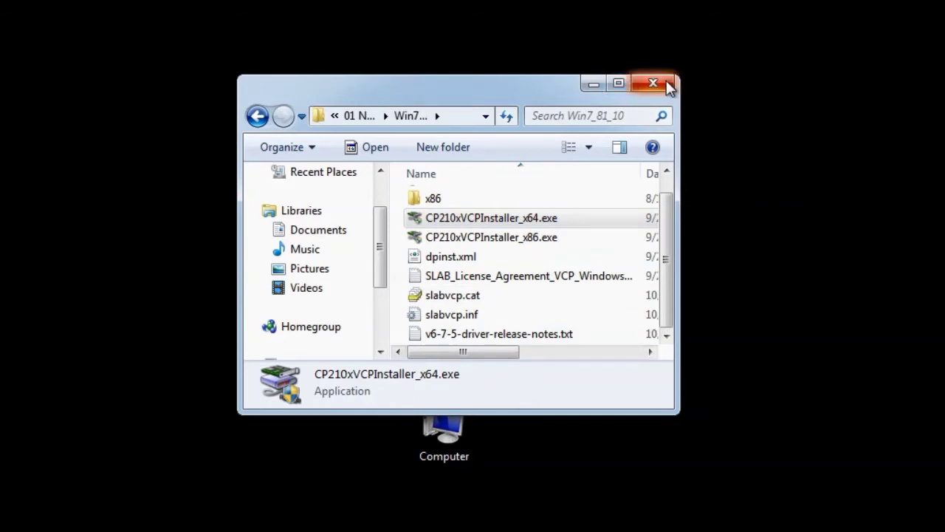
pyautogui.click(257, 117)
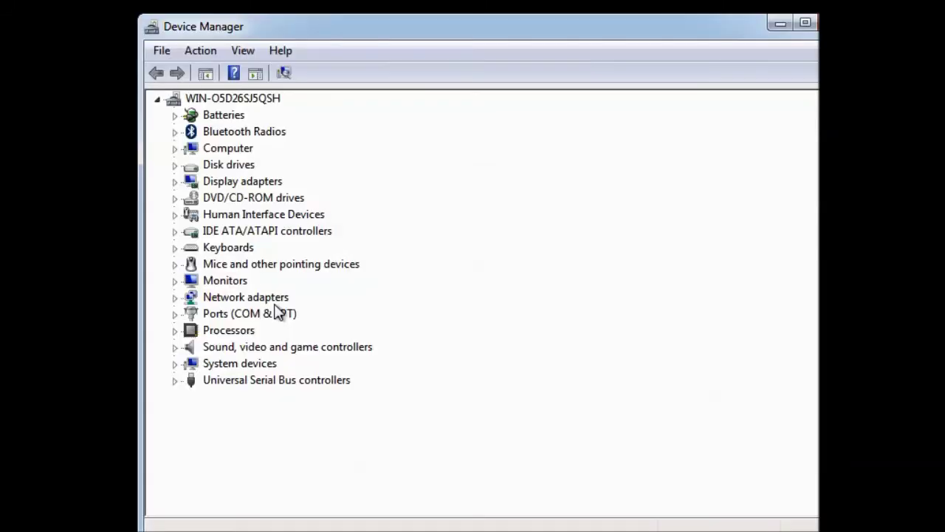
pyautogui.click(175, 315)
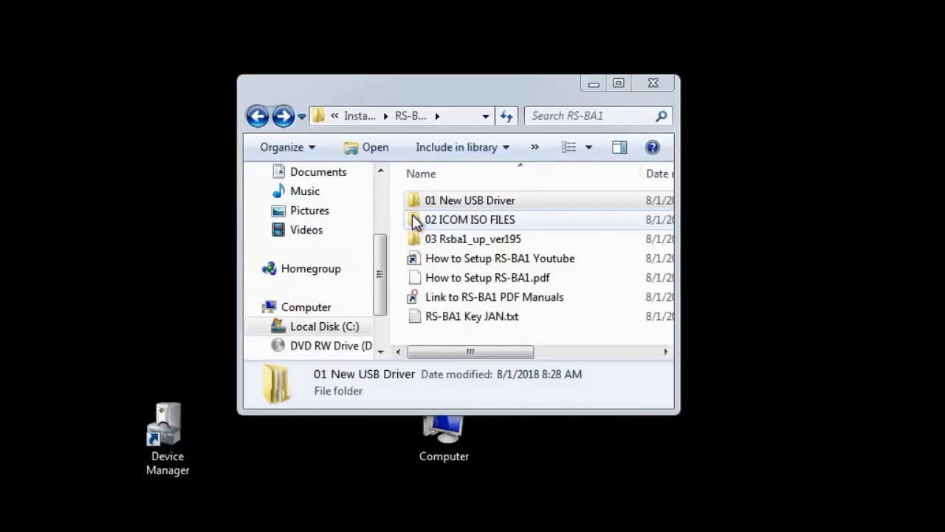
# Run setup.exe from the 02 ICOM ISO FILES folder, allow it to make changes, and choose English as the setup language
pyautogui.doubleClick(413, 218)
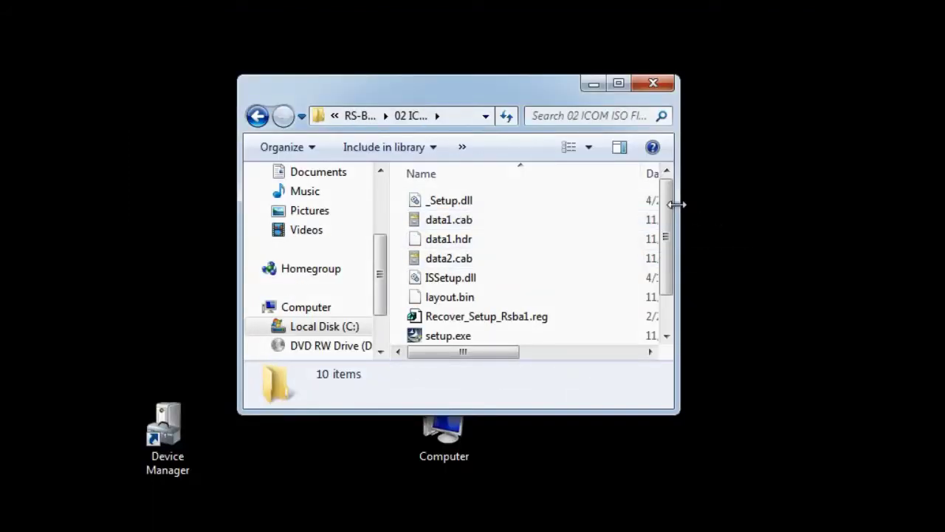
pyautogui.moveTo(670, 198); pyautogui.dragTo(670, 246)
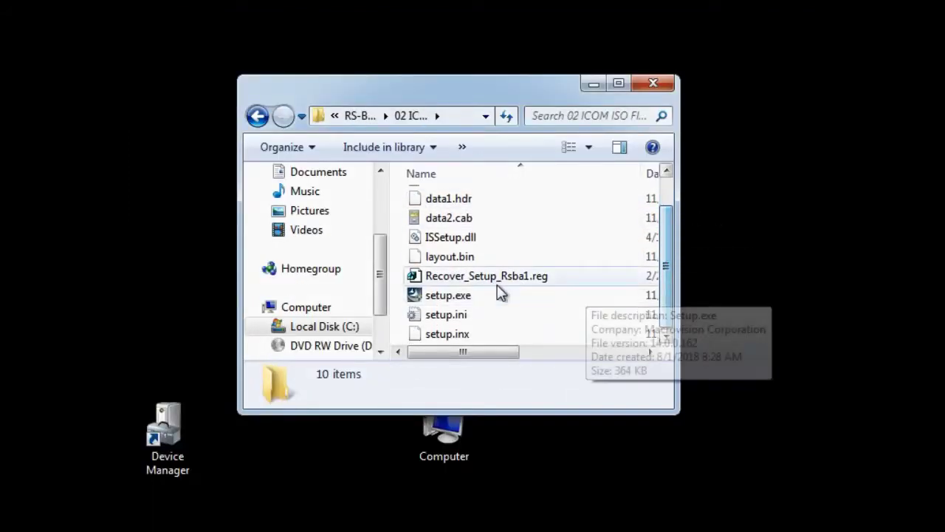
pyautogui.click(412, 296)
pyautogui.doubleClick(412, 296)
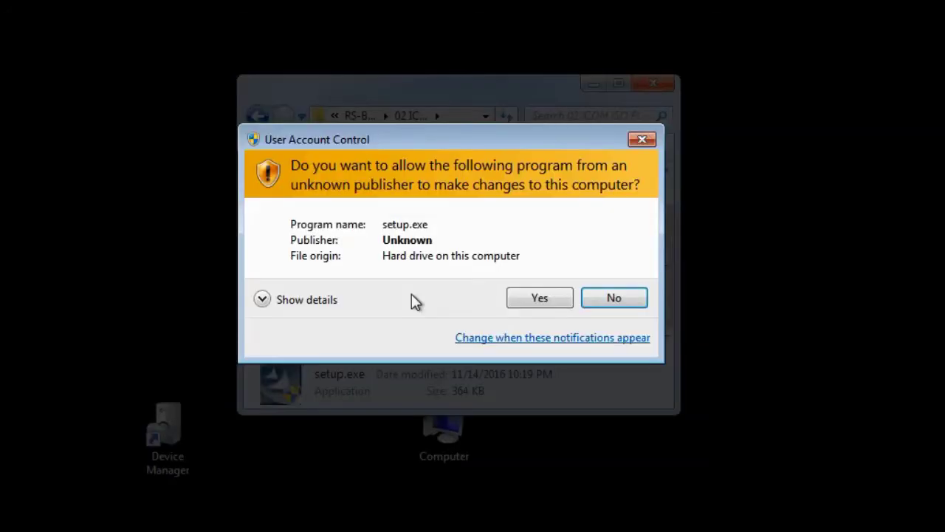
pyautogui.click(540, 299)
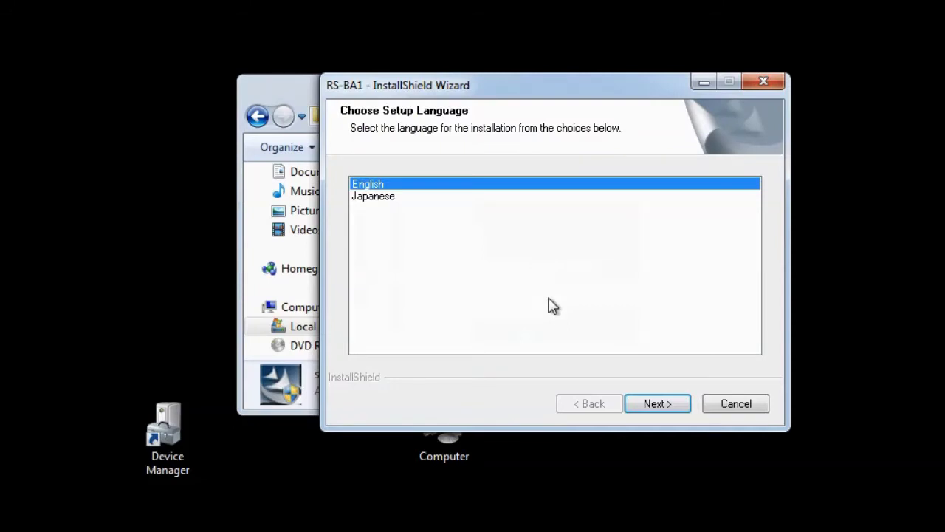
pyautogui.click(671, 405)
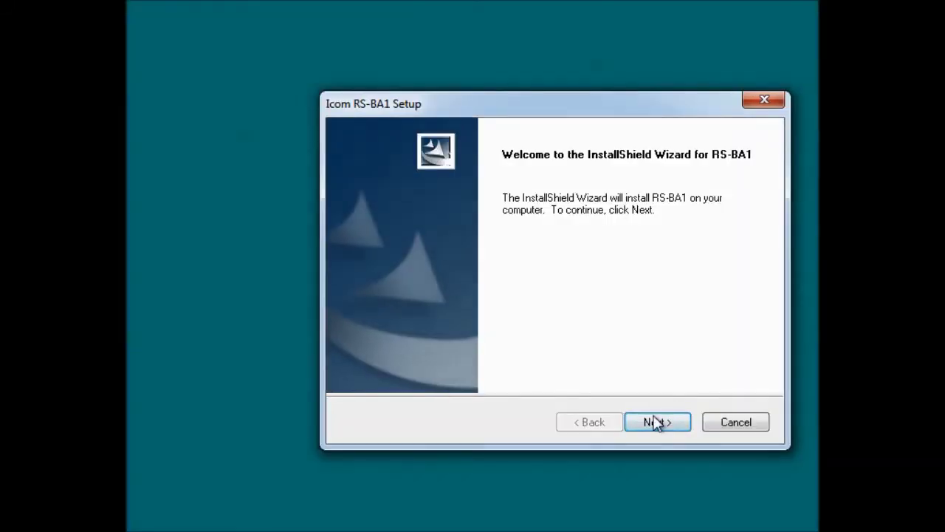
# Proceed past the RS-BA1 setup welcome page and accept the terms of the license agreement
pyautogui.click(655, 421)
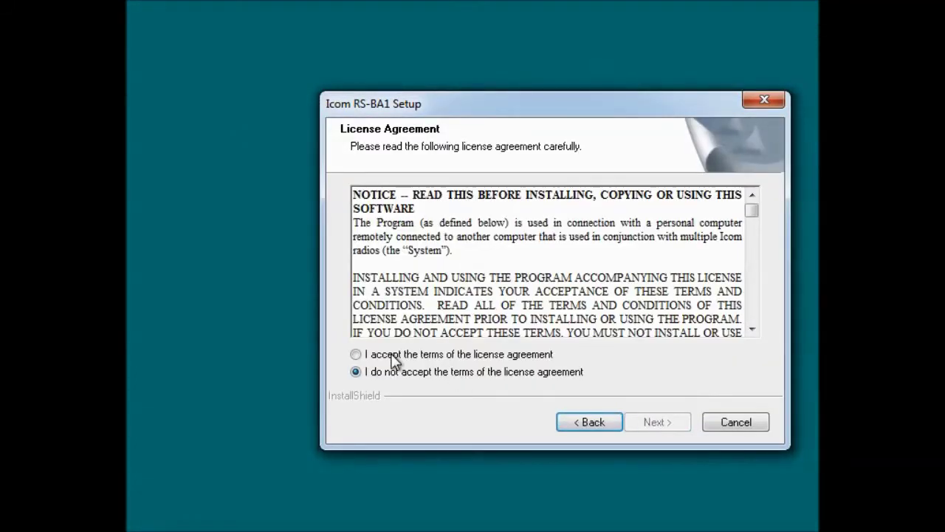
pyautogui.click(355, 355)
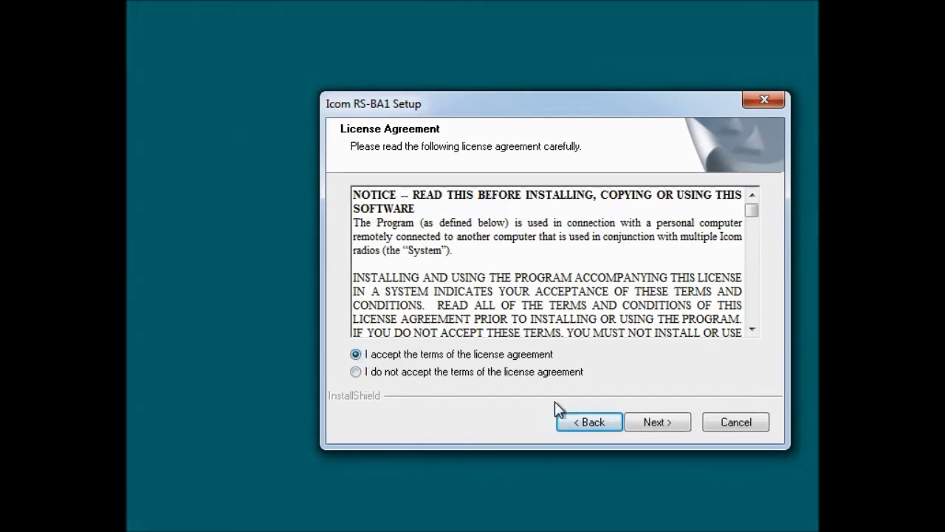
pyautogui.click(655, 421)
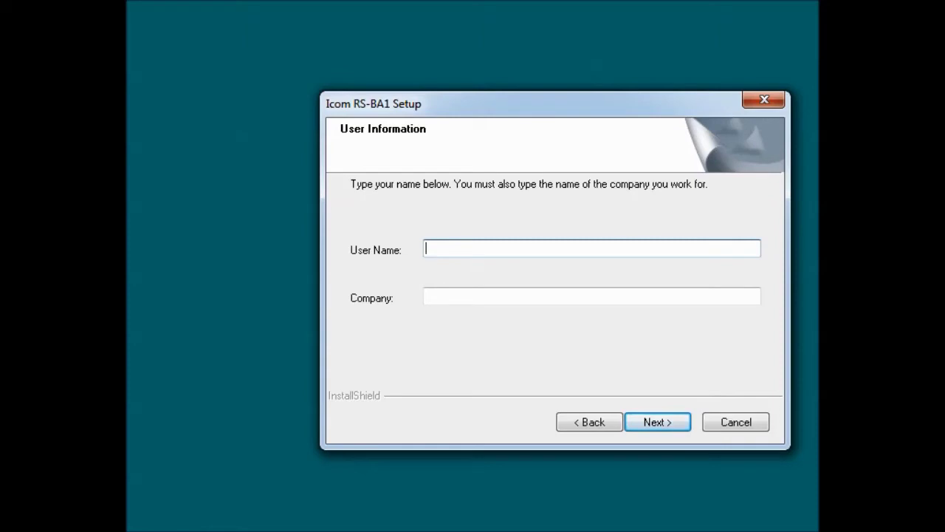
# Enter the call sign as the user name and Ham Radio as the company in the setup's user information
pyautogui.write('W6FCC')
pyautogui.click(469, 297)
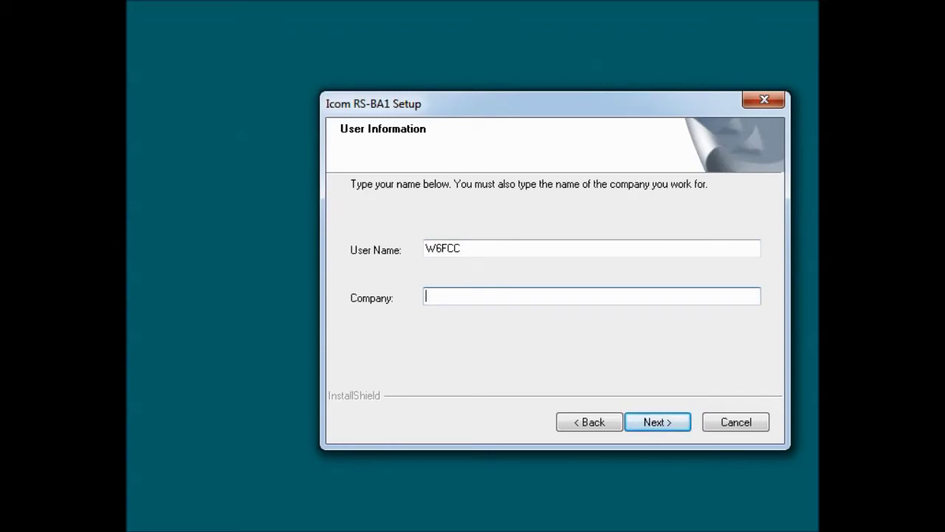
pyautogui.write('Ham Radio')
pyautogui.click(649, 418)
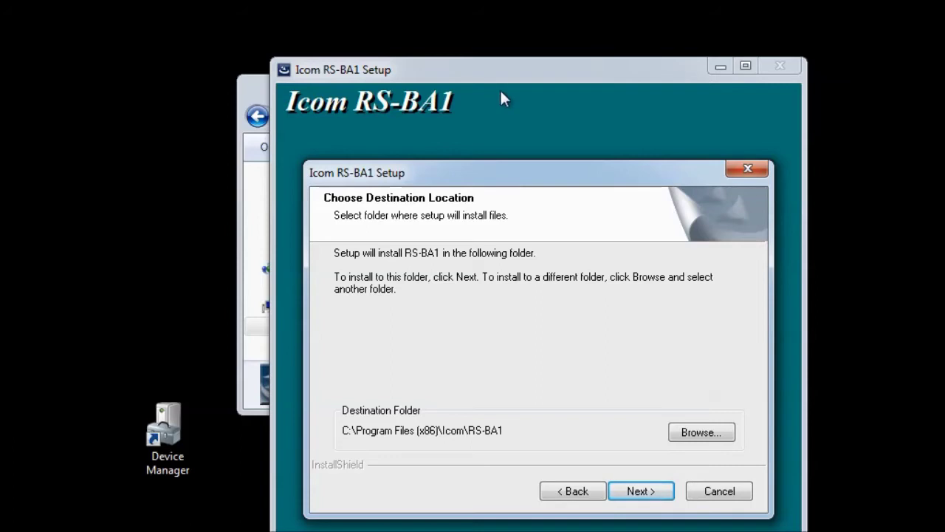
# Reposition the setup windows and start installing RS-BA1 into the destination folder C:\Program Files (x86)\Icom\RS-BA1
pyautogui.moveTo(501, 67); pyautogui.dragTo(439, 29)
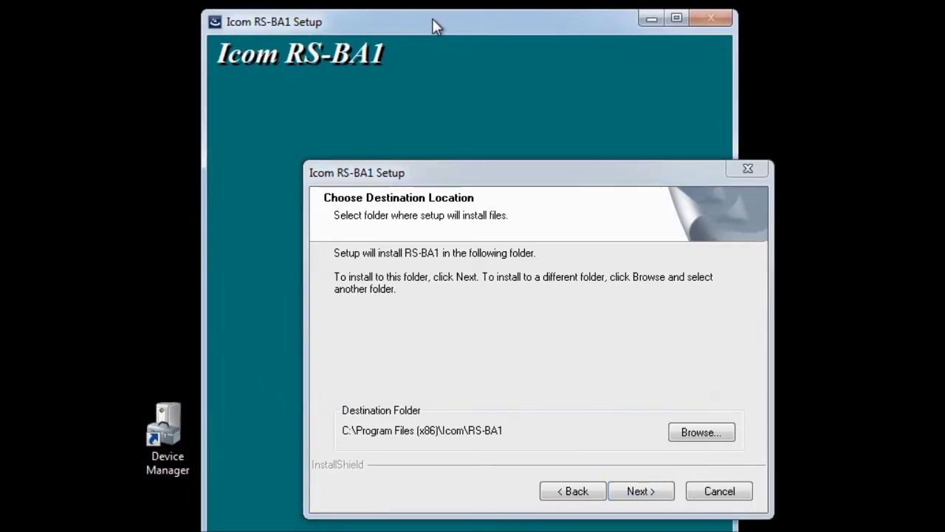
pyautogui.moveTo(512, 173); pyautogui.dragTo(420, 93)
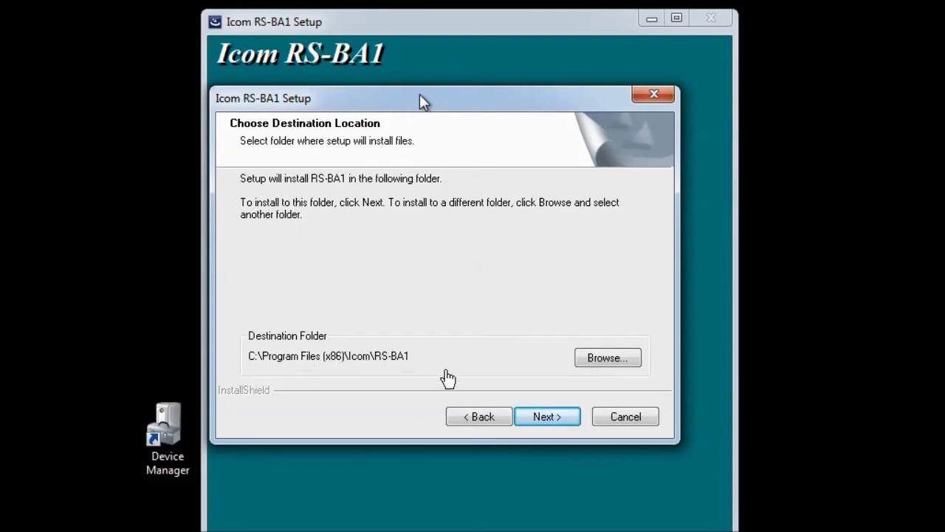
pyautogui.moveTo(420, 94); pyautogui.dragTo(437, 119)
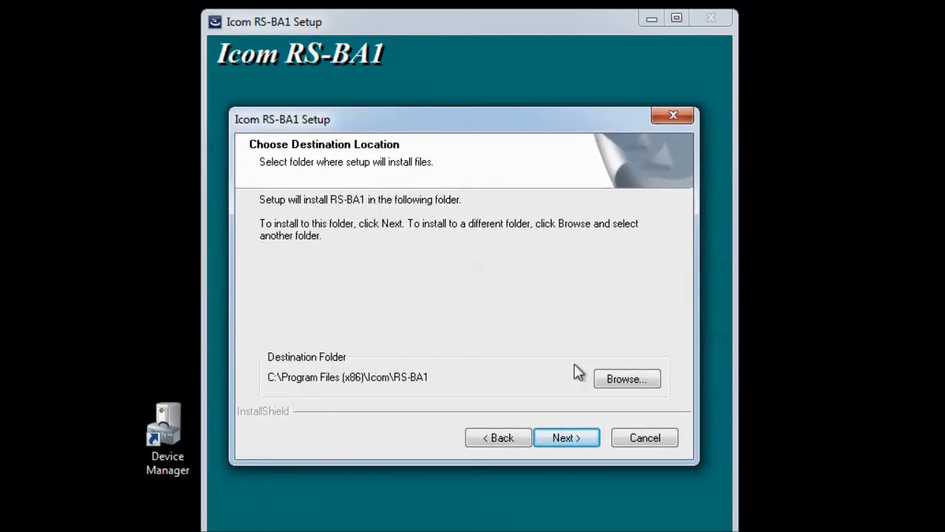
pyautogui.click(563, 438)
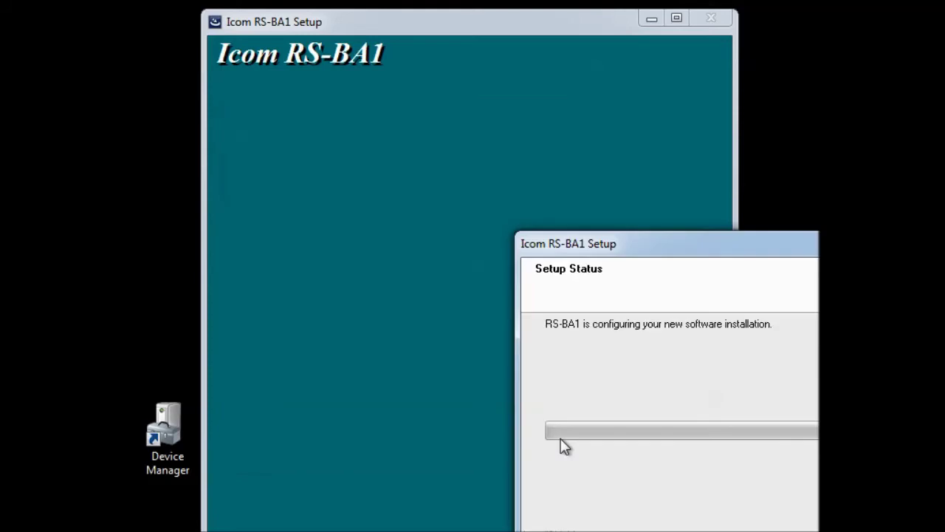
pyautogui.moveTo(685, 247); pyautogui.dragTo(408, 73)
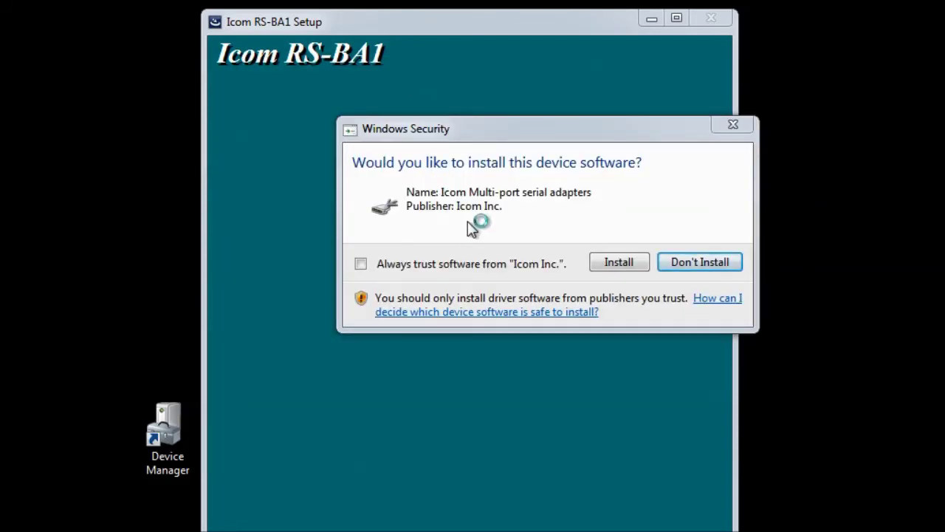
# Always trust software from Icom Inc., install the Icom Multi-port serial adapters device software, and finish the RS-BA1 setup
pyautogui.click(360, 264)
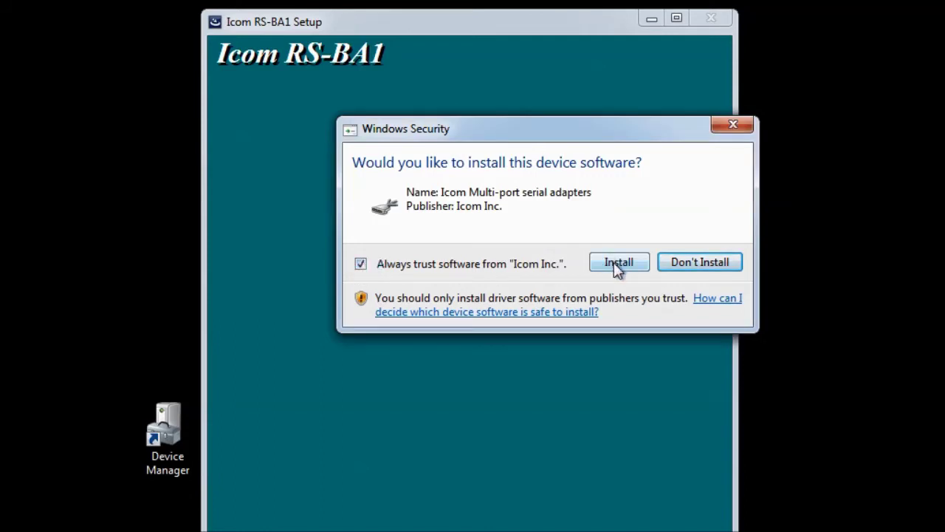
pyautogui.moveTo(633, 139); pyautogui.dragTo(565, 136)
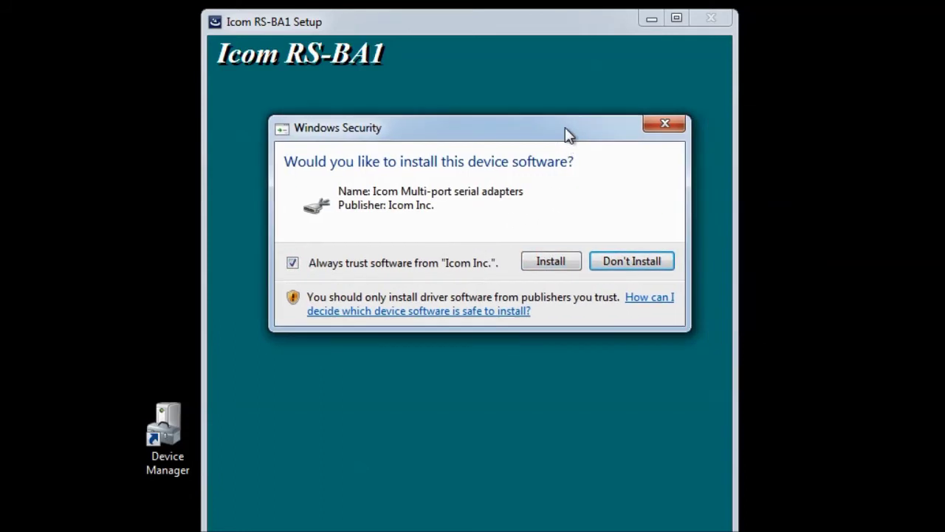
pyautogui.click(556, 266)
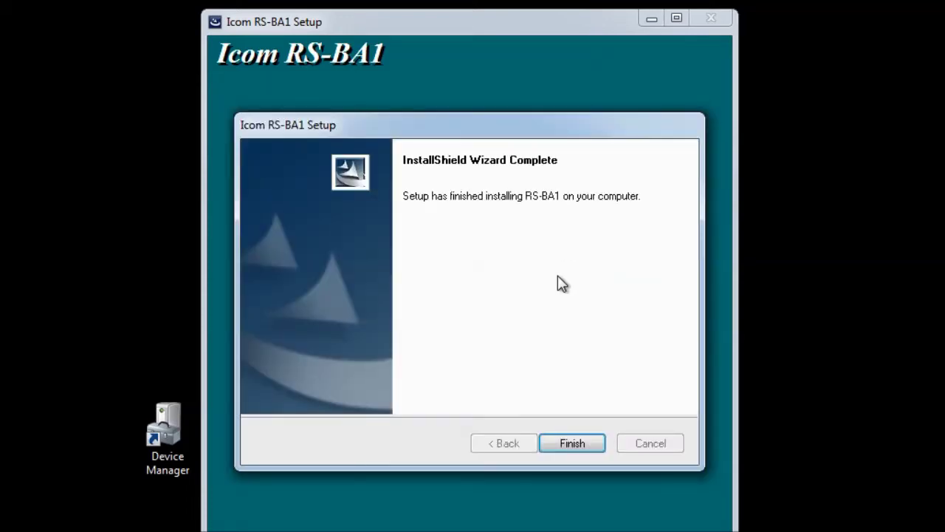
pyautogui.click(589, 447)
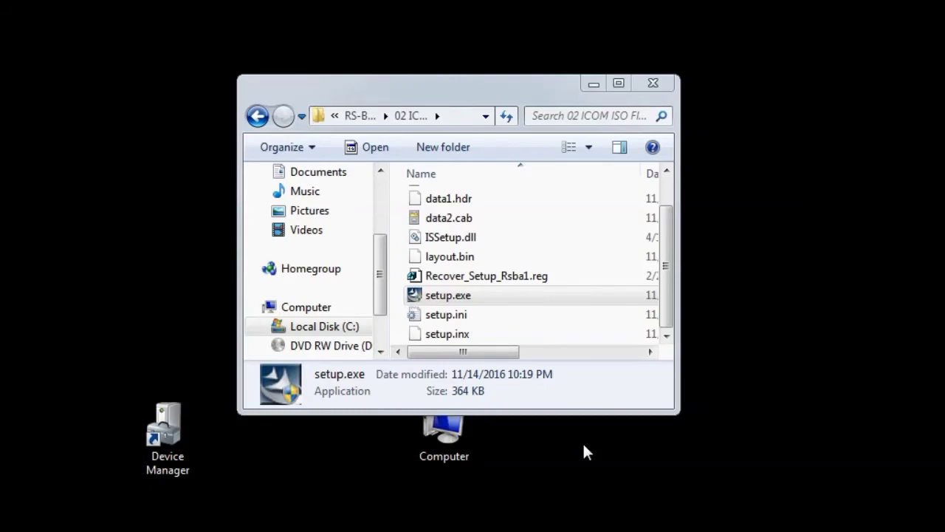
# Run Update.exe from the 03 Rsba1_up_ver195 folder as administrator, allow its changes, and finish updating RS-BA1 to Revision 1.95
pyautogui.click(257, 117)
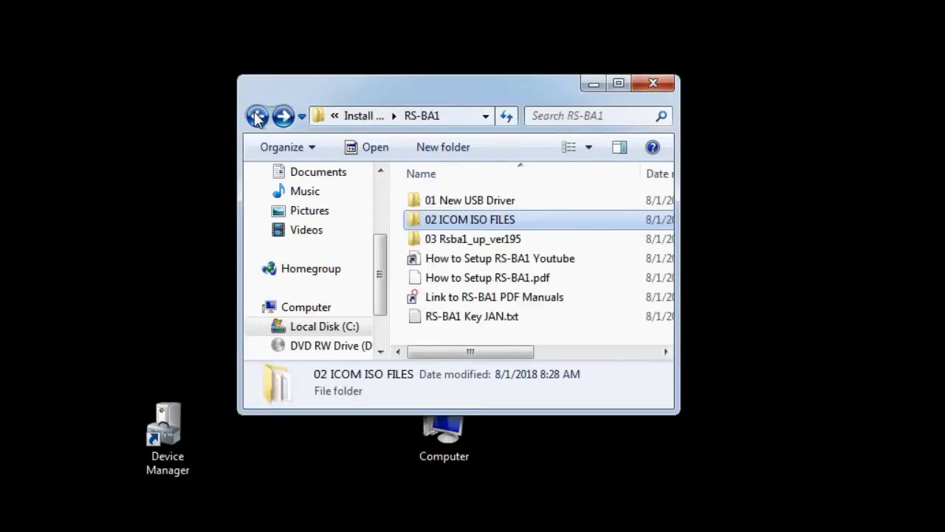
pyautogui.doubleClick(416, 244)
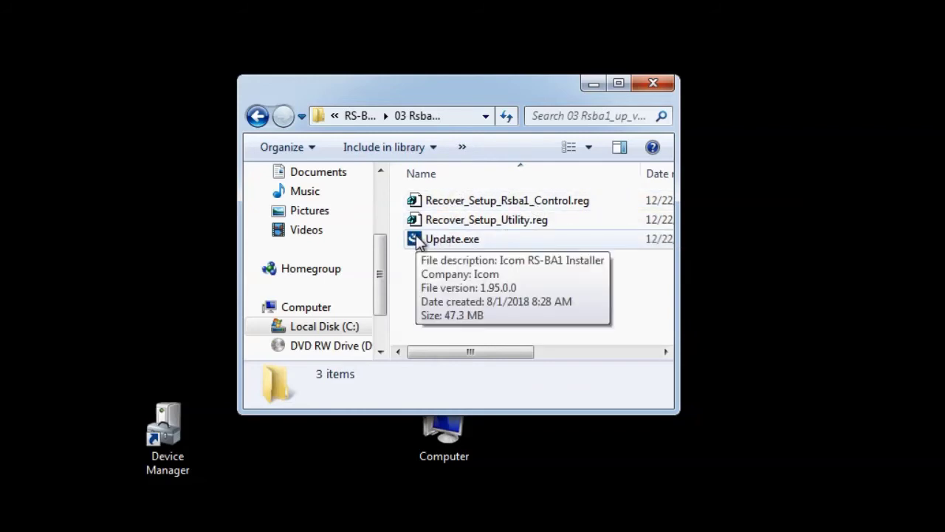
pyautogui.rightClick(418, 243)
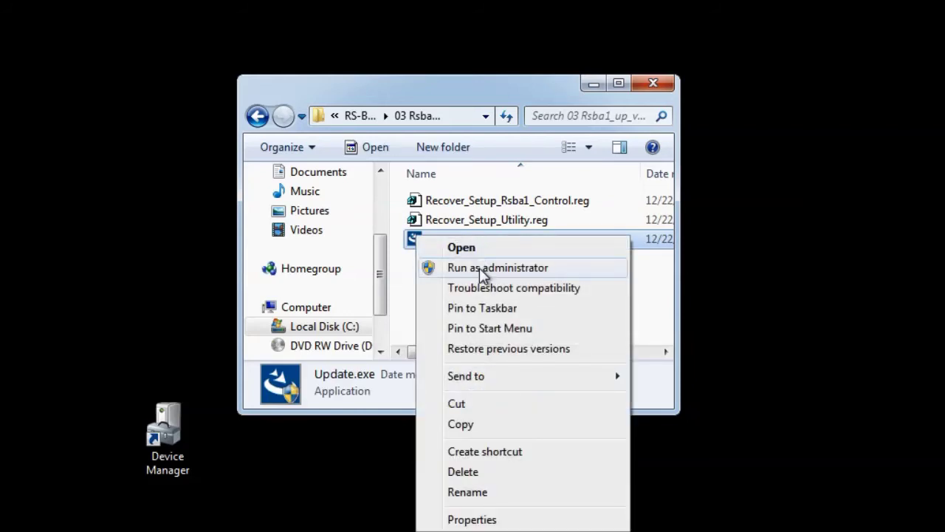
pyautogui.click(482, 272)
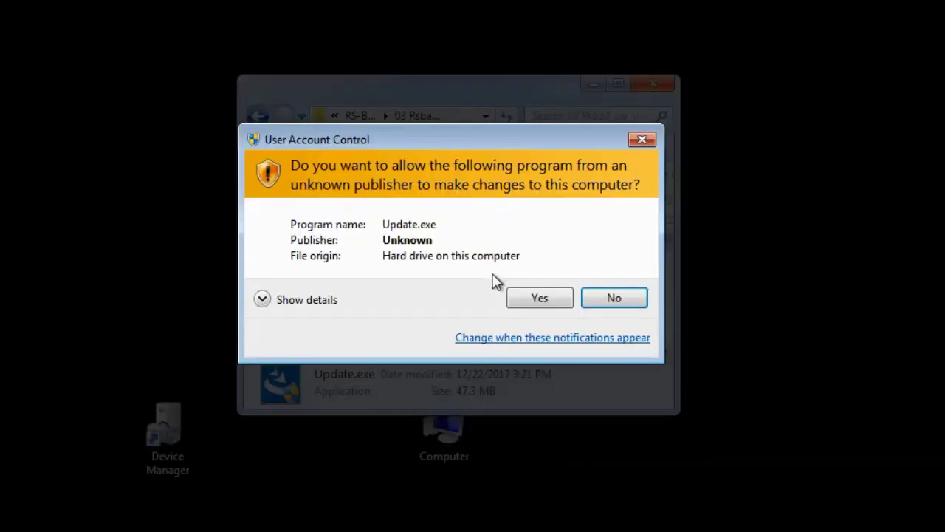
pyautogui.click(526, 295)
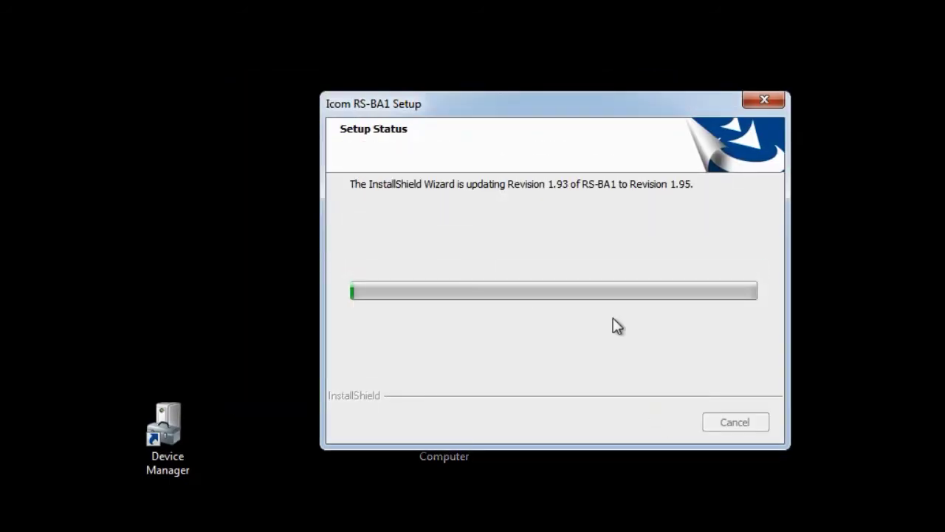
pyautogui.moveTo(569, 110); pyautogui.dragTo(532, 99)
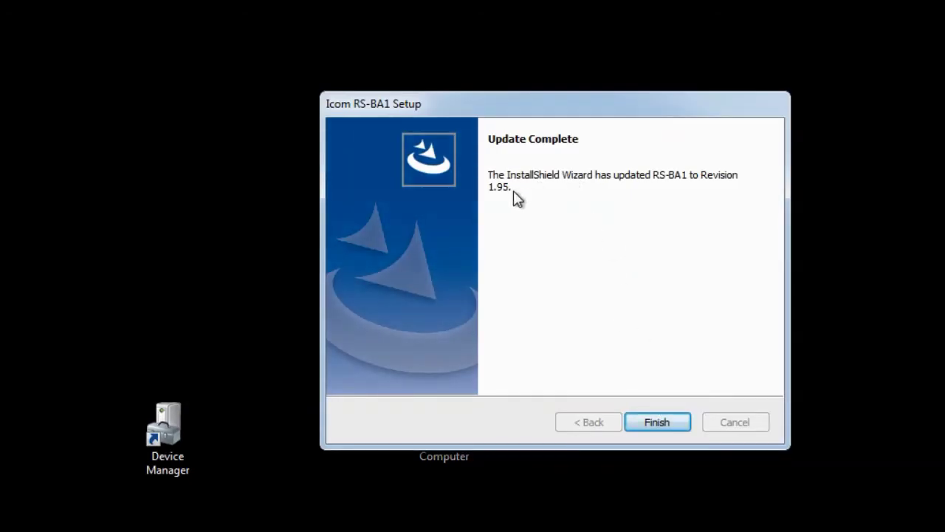
pyautogui.click(659, 423)
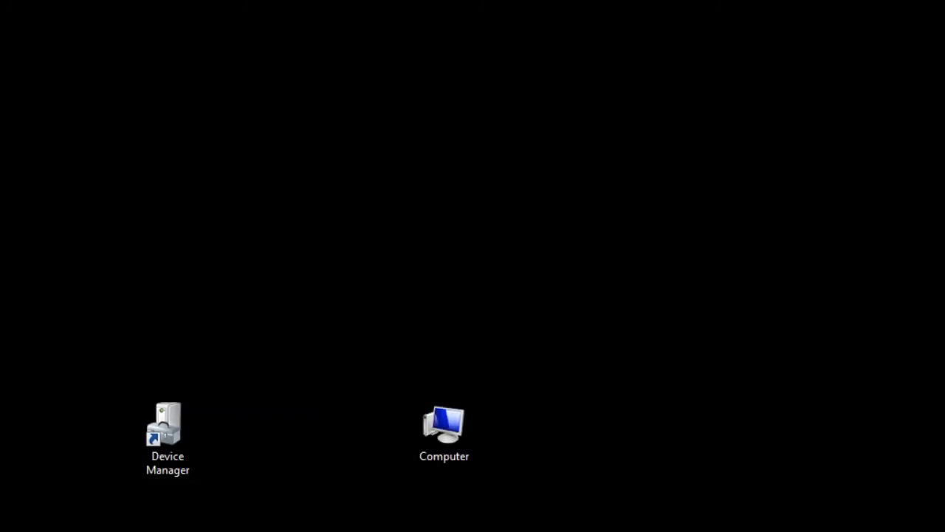
# Arrange the Icom Remote Utility and RS-BA1 Remote shortcuts side by side on the desktop
pyautogui.click(265, 180)
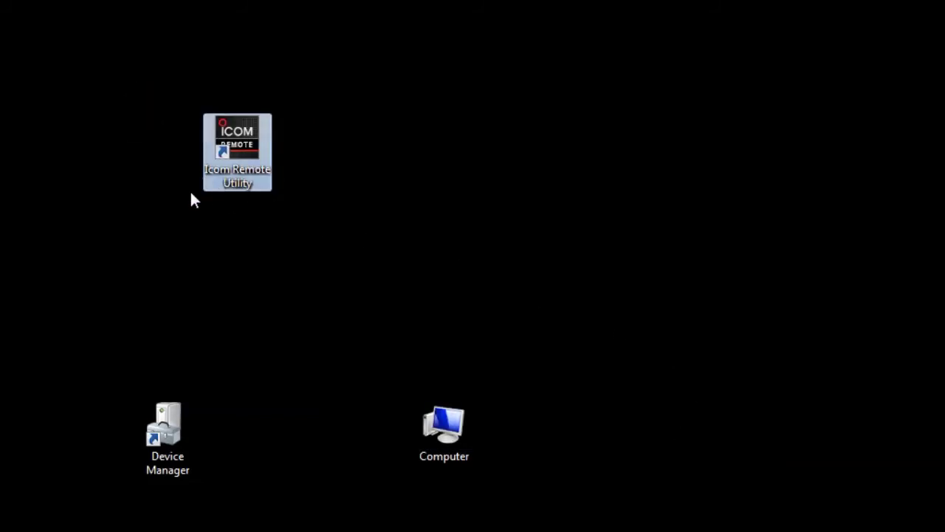
pyautogui.moveTo(164, 347); pyautogui.dragTo(362, 101)
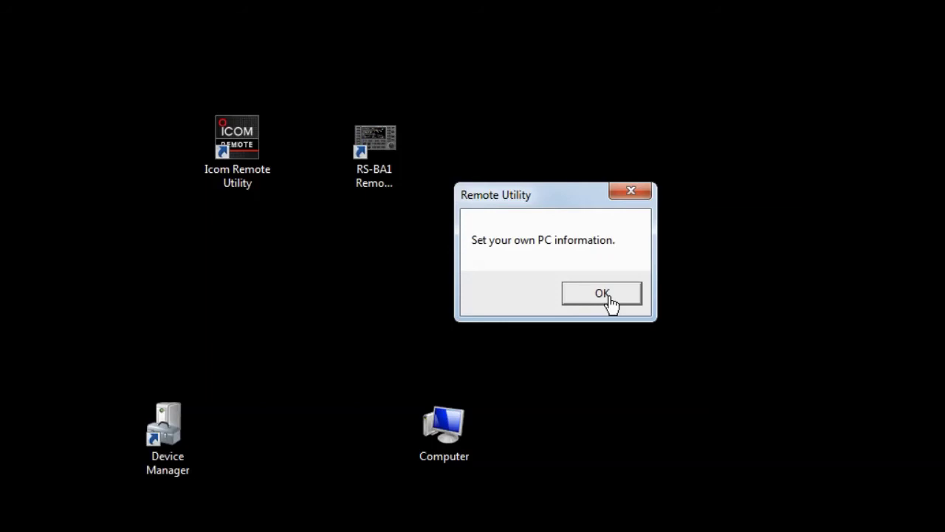
# Acknowledge the request for own PC information and set the PC name to W6FCC Client
pyautogui.click(608, 295)
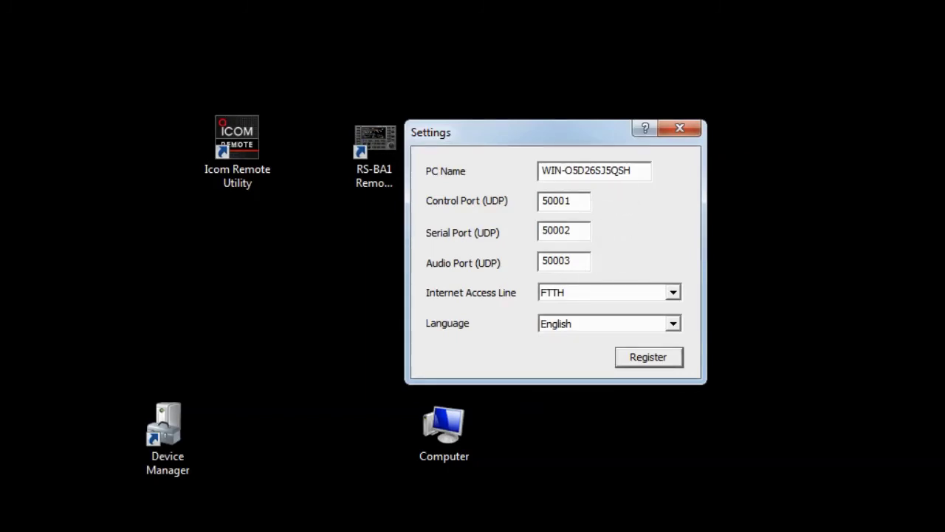
pyautogui.click(631, 170)
pyautogui.moveTo(632, 170); pyautogui.dragTo(536, 170)
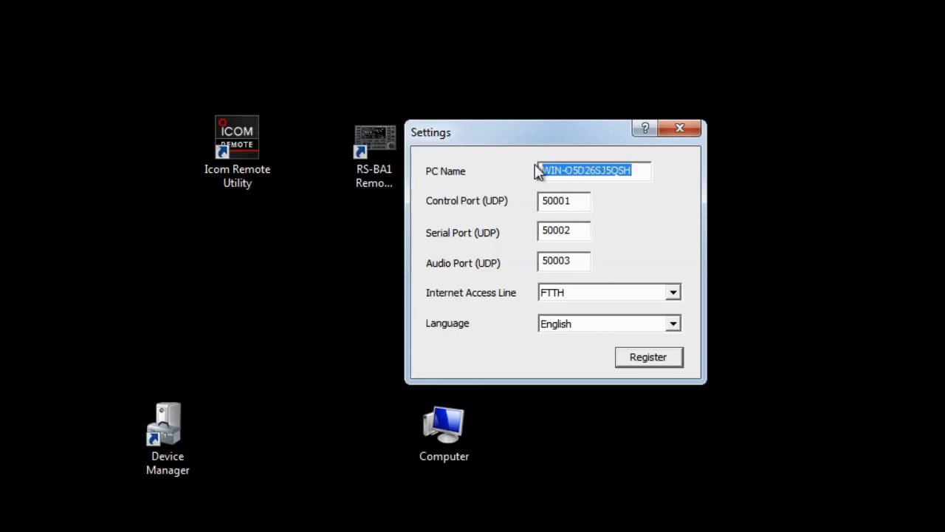
pyautogui.write('W6FCC')
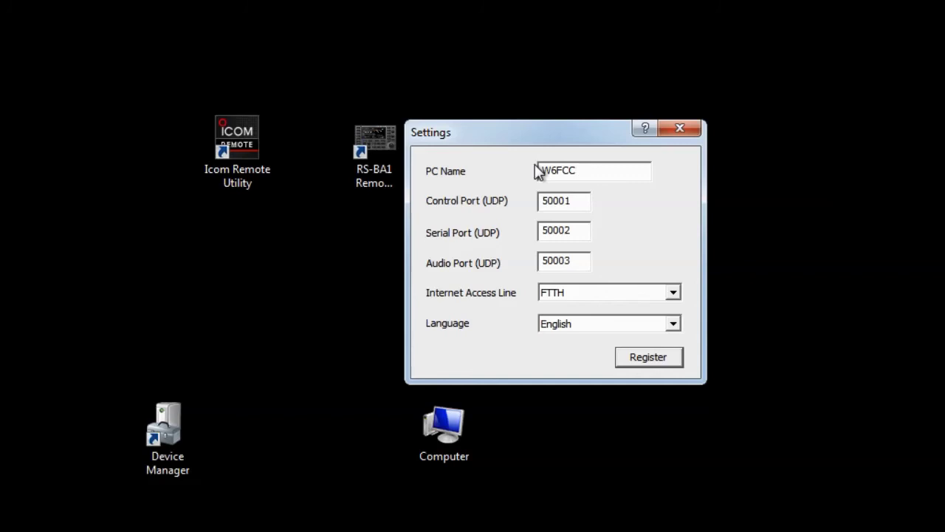
pyautogui.write(' Client')
# Set the internet access line to ADSL/CATV, register the PC settings, and acknowledge the restart notice
pyautogui.click(675, 292)
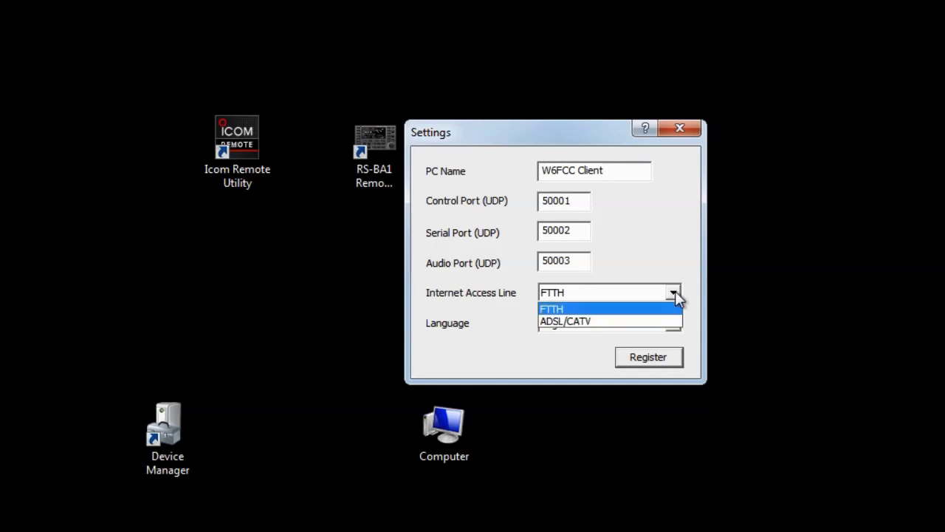
pyautogui.click(604, 322)
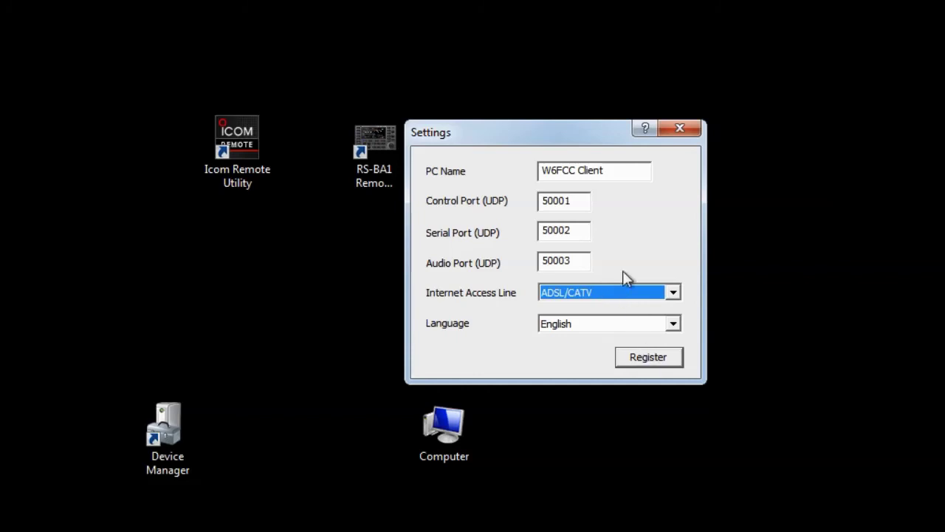
pyautogui.click(652, 358)
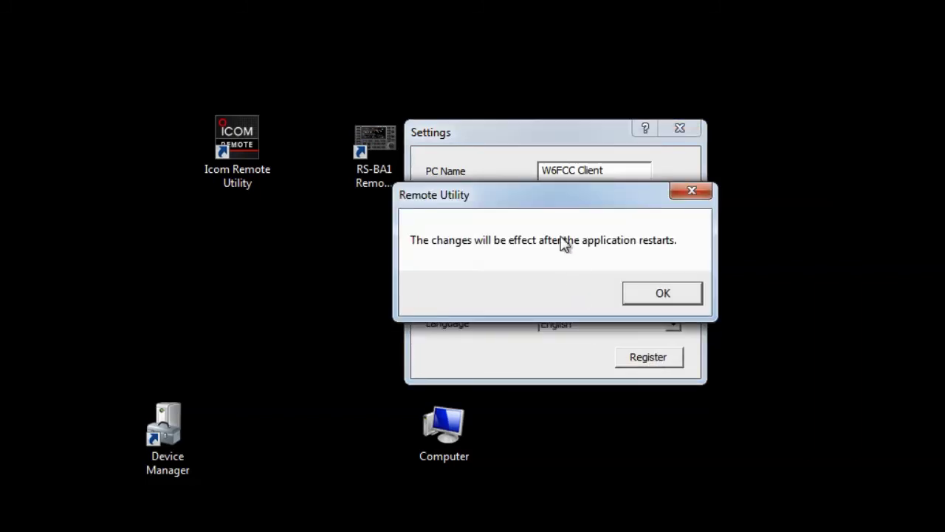
pyautogui.click(665, 293)
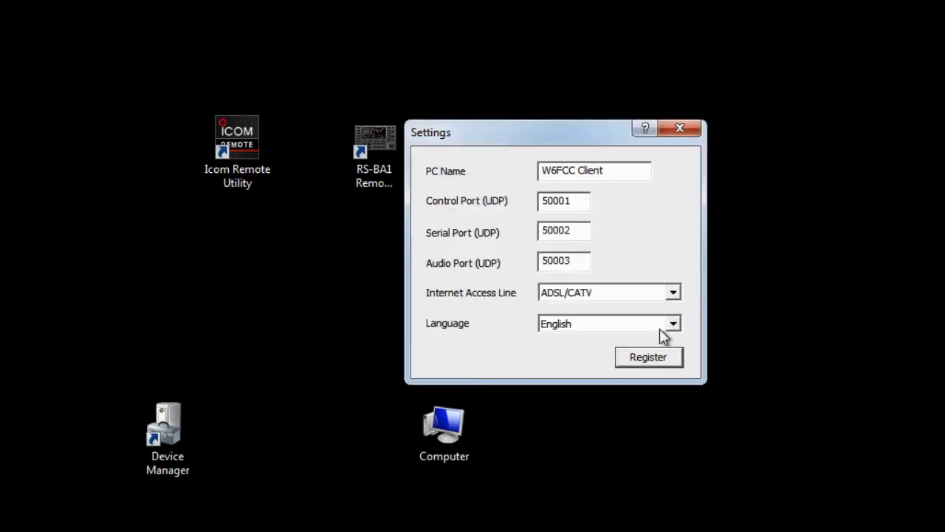
# Close the PC settings, restart the Icom Remote Utility, and allow it through Windows Firewall on private networks
pyautogui.click(680, 130)
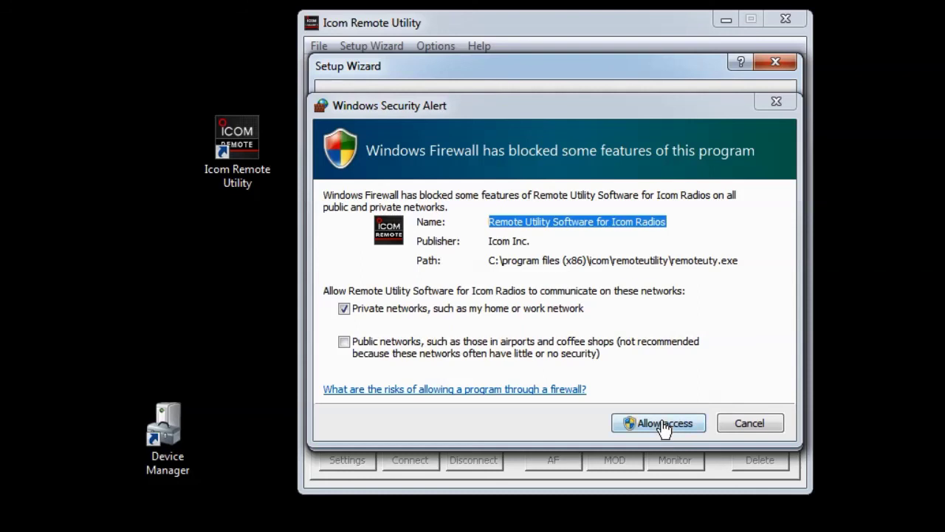
pyautogui.click(664, 424)
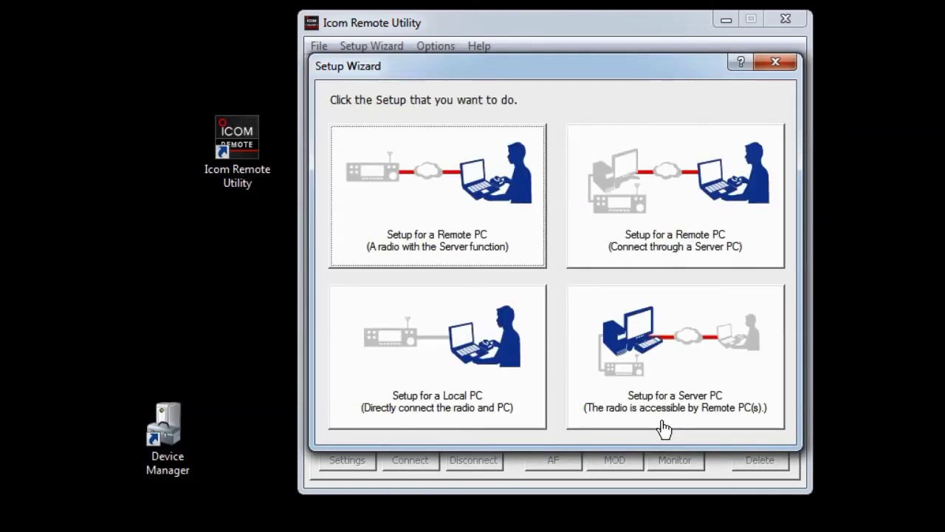